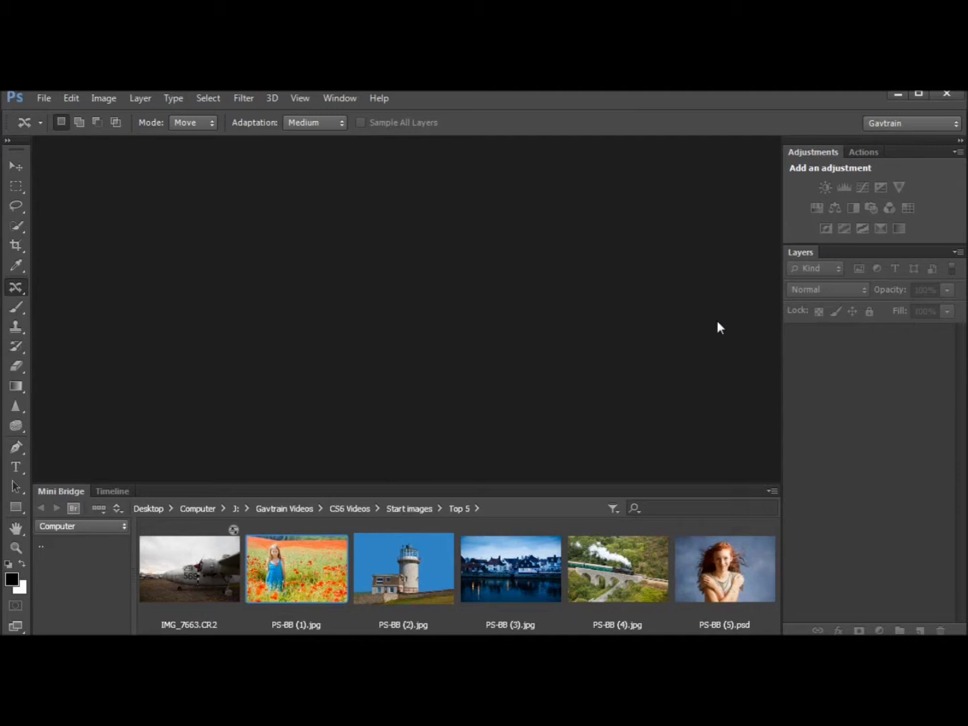
# Open PS-BB (1).jpg from Mini Bridge, collapse Mini Bridge and fit the photo on screen
pyautogui.doubleClick(306, 577)
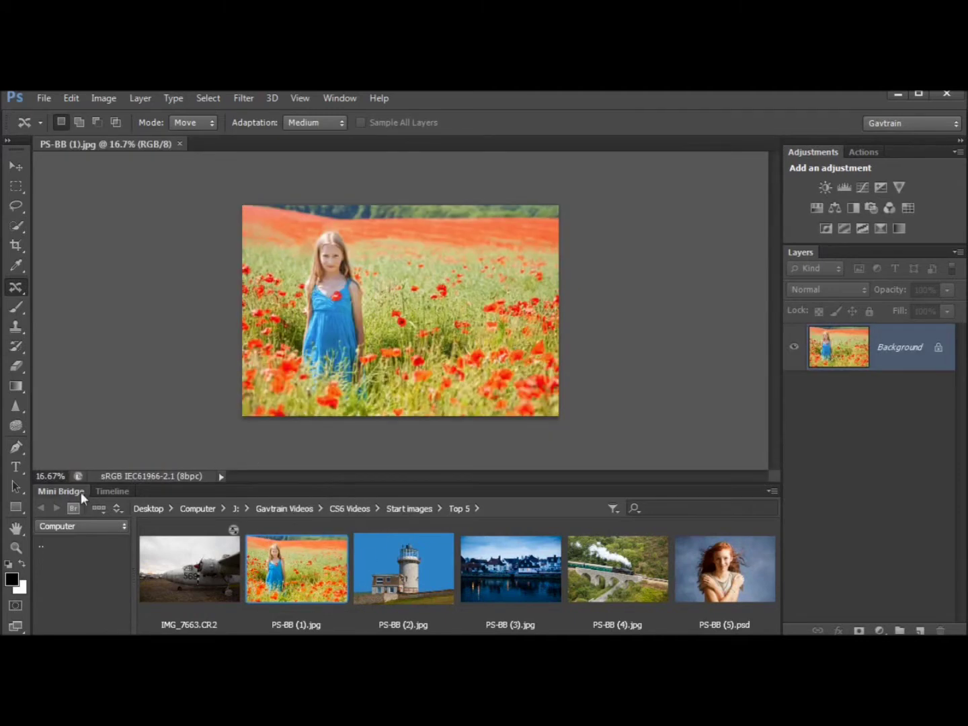
pyautogui.doubleClick(81, 492)
pyautogui.hotkey('ctrl', '0')
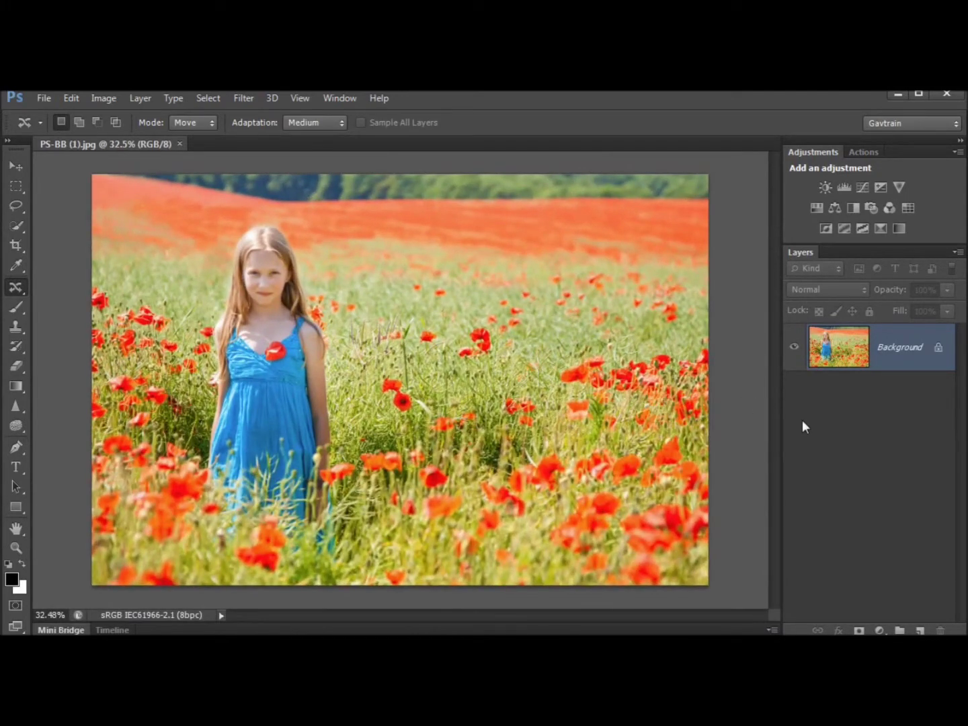
pyautogui.click(72, 99)
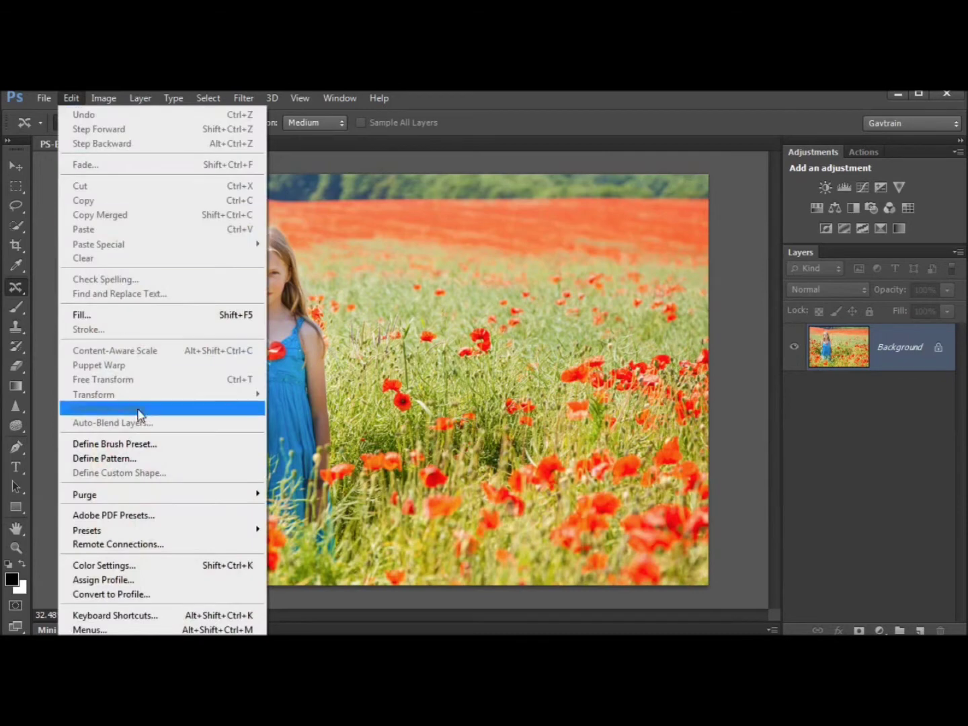
# Compare all four Interface colour themes and settle on the dark grey one
pyautogui.moveTo(101, 634)
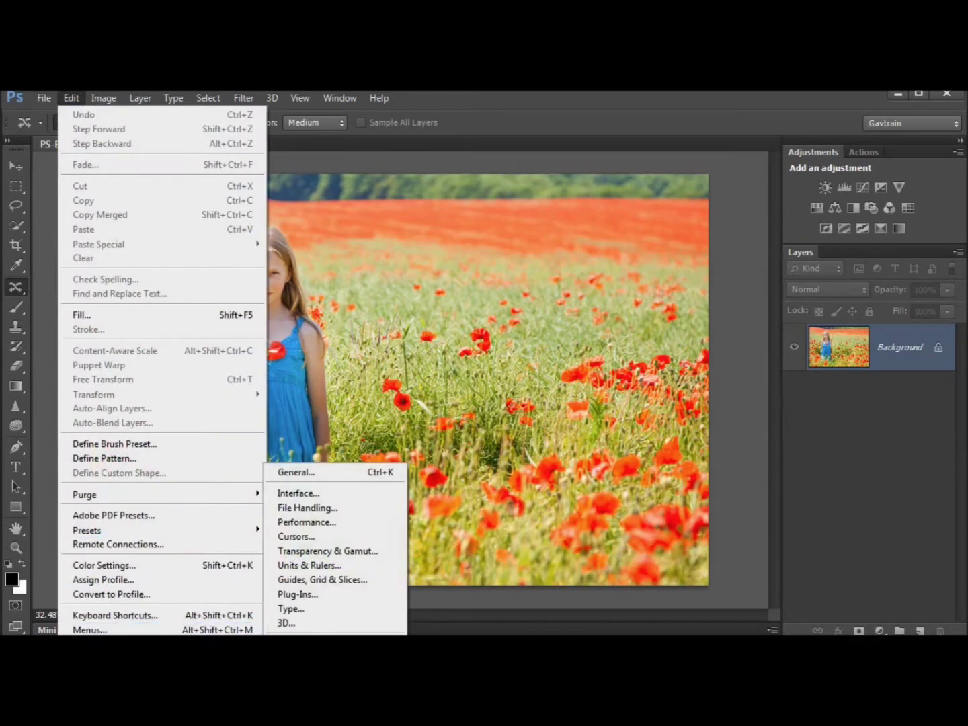
pyautogui.click(310, 495)
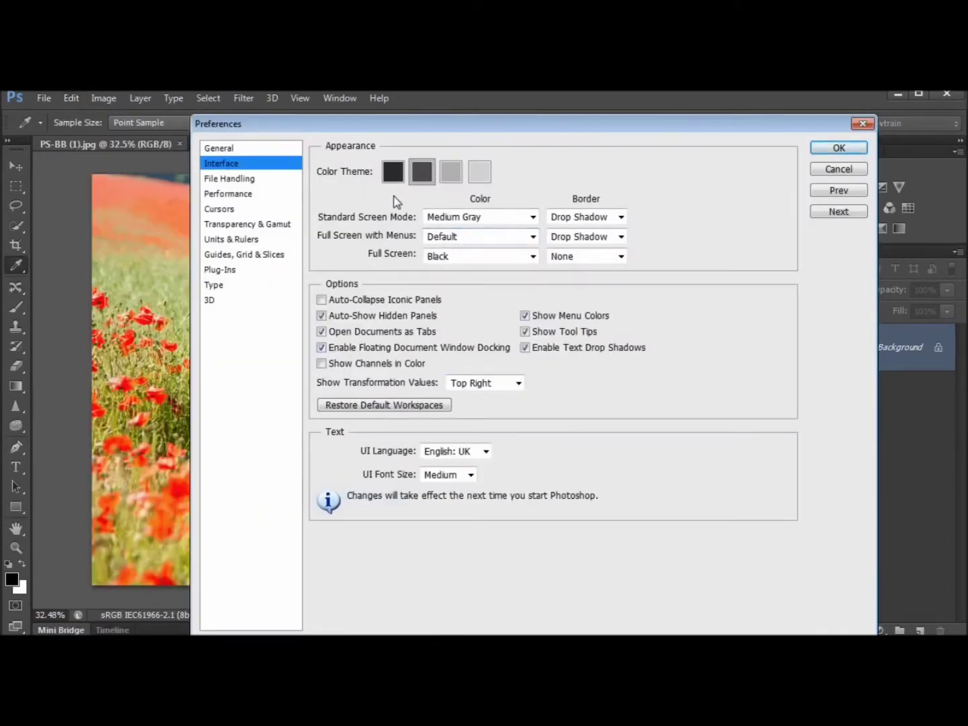
pyautogui.click(393, 177)
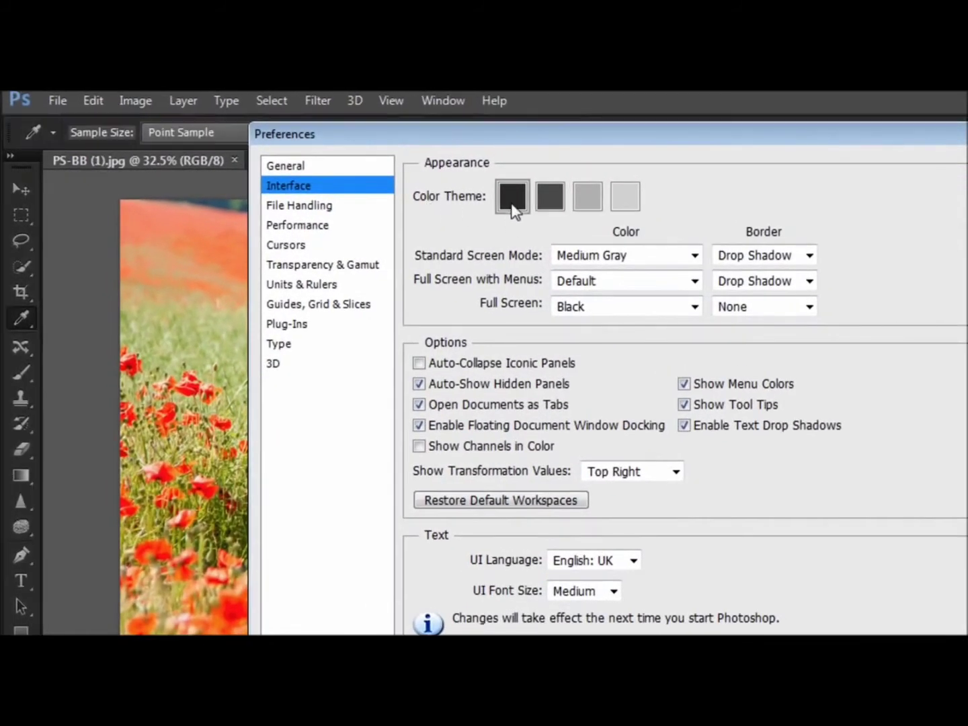
pyautogui.click(555, 197)
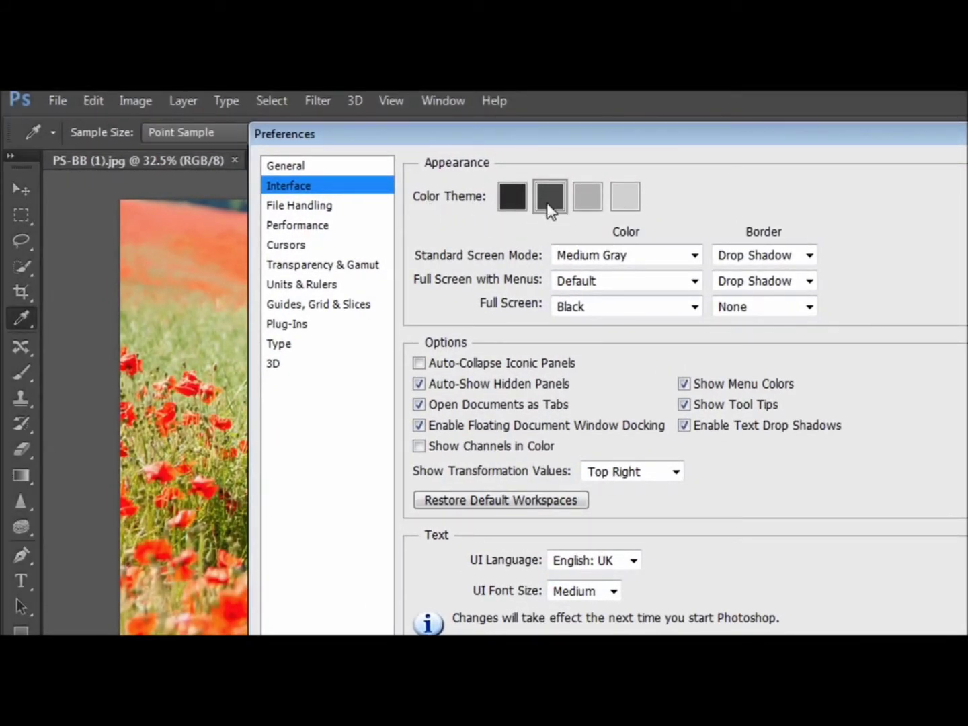
pyautogui.click(589, 203)
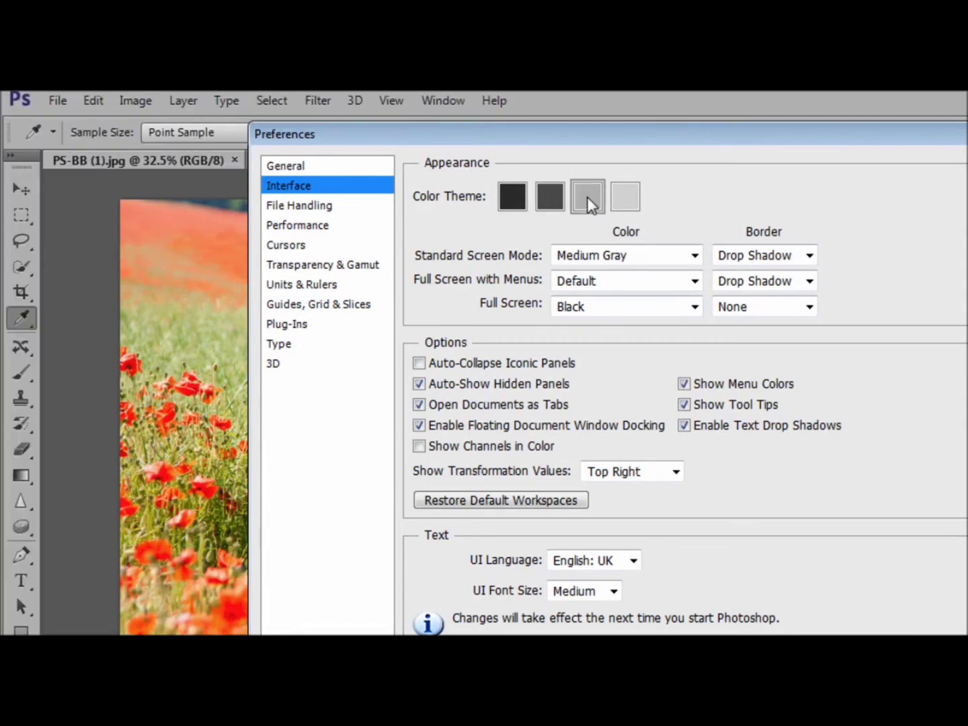
pyautogui.click(624, 203)
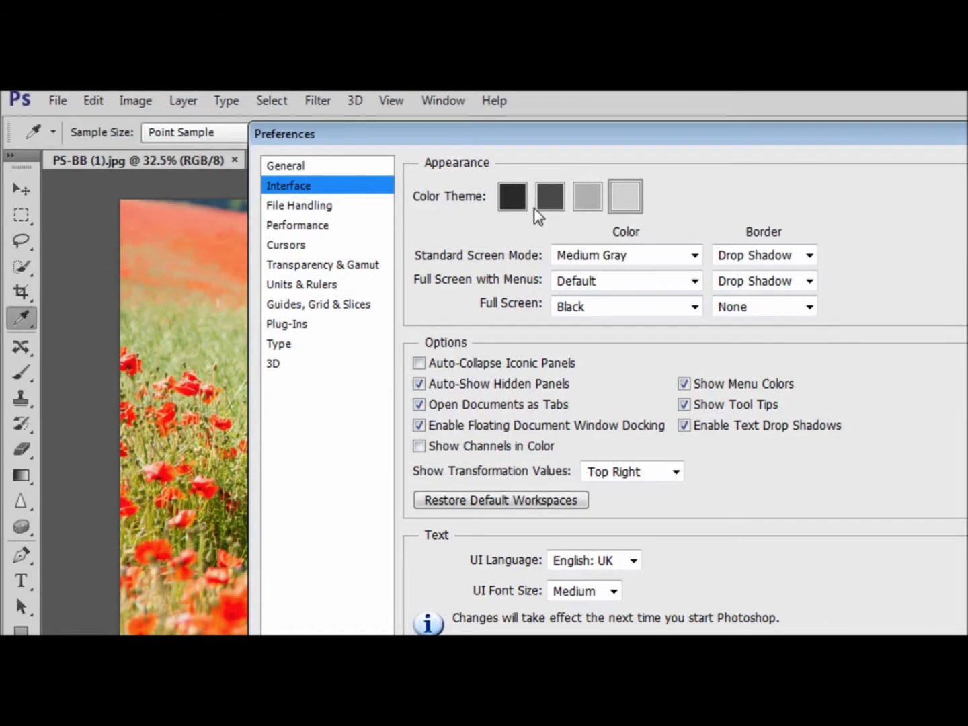
pyautogui.click(548, 197)
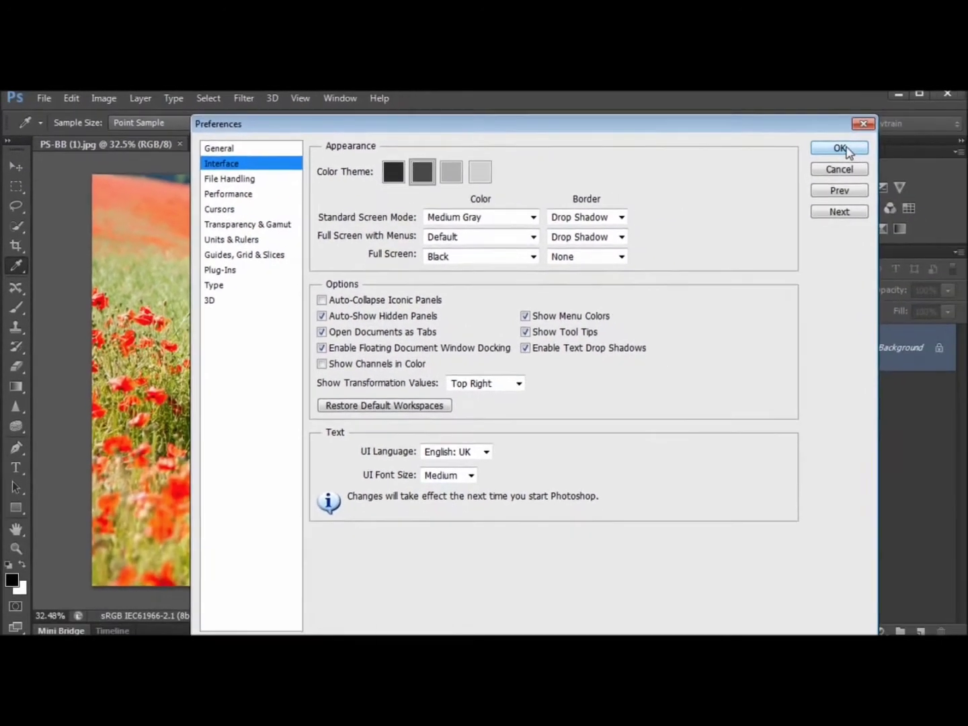
# Accept the preferences and switch to the Content-Aware Move tool
pyautogui.click(842, 149)
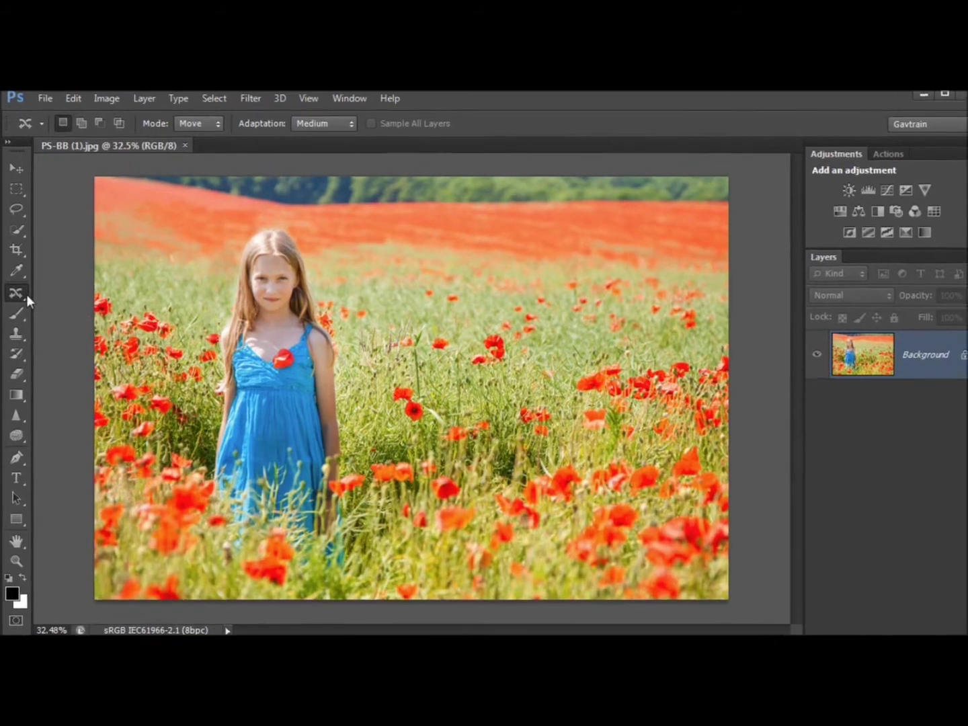
pyautogui.rightClick(19, 293)
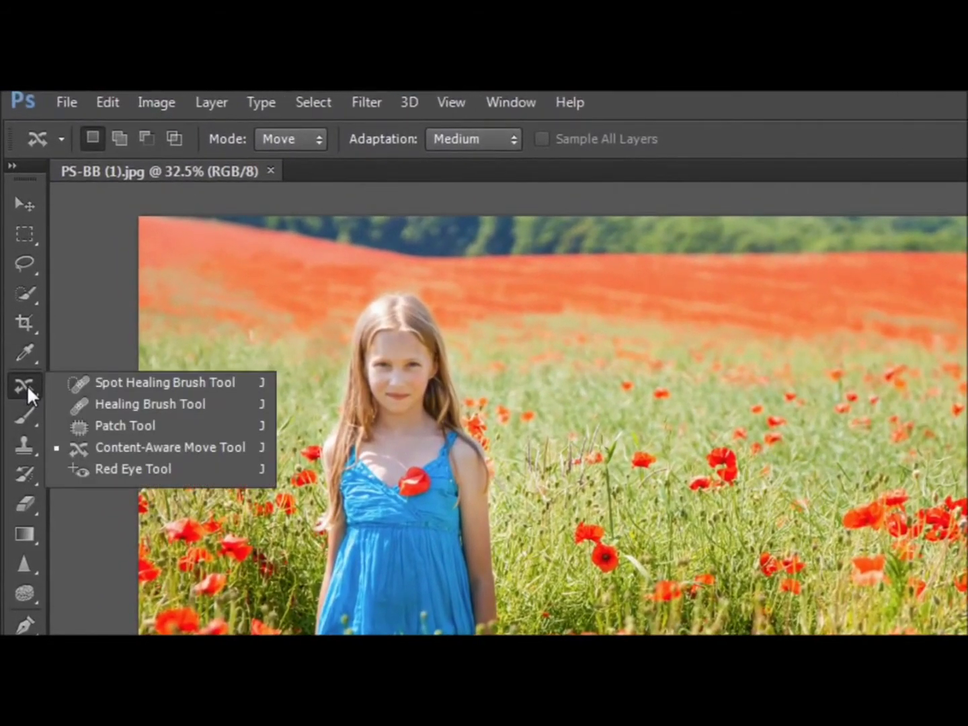
pyautogui.click(140, 444)
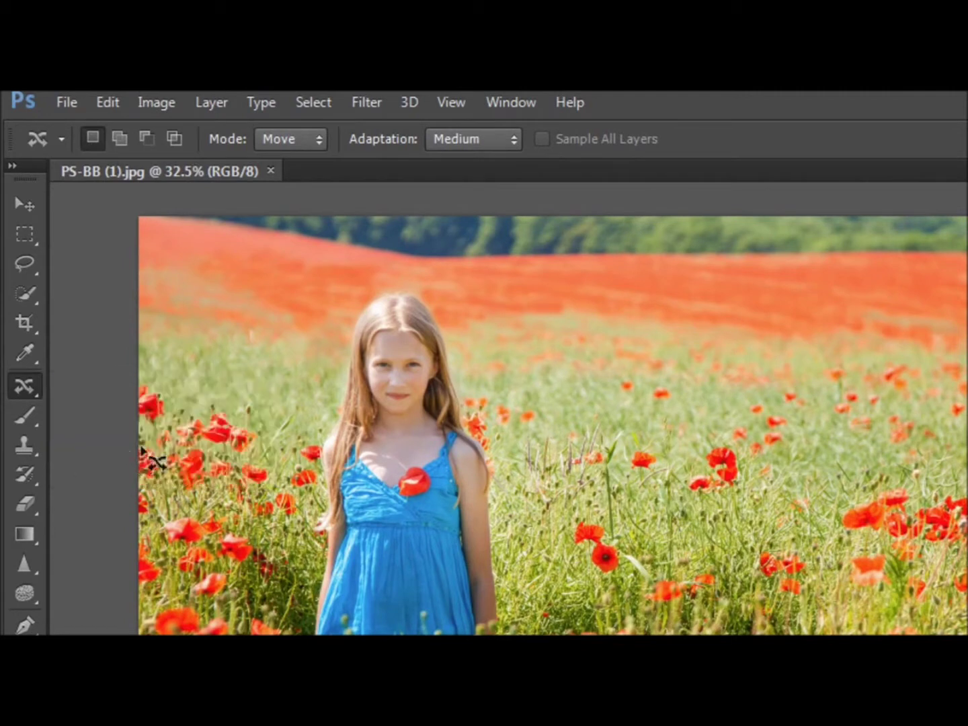
# Keep the tool in Move mode and loosely lasso around the girl
pyautogui.click(312, 142)
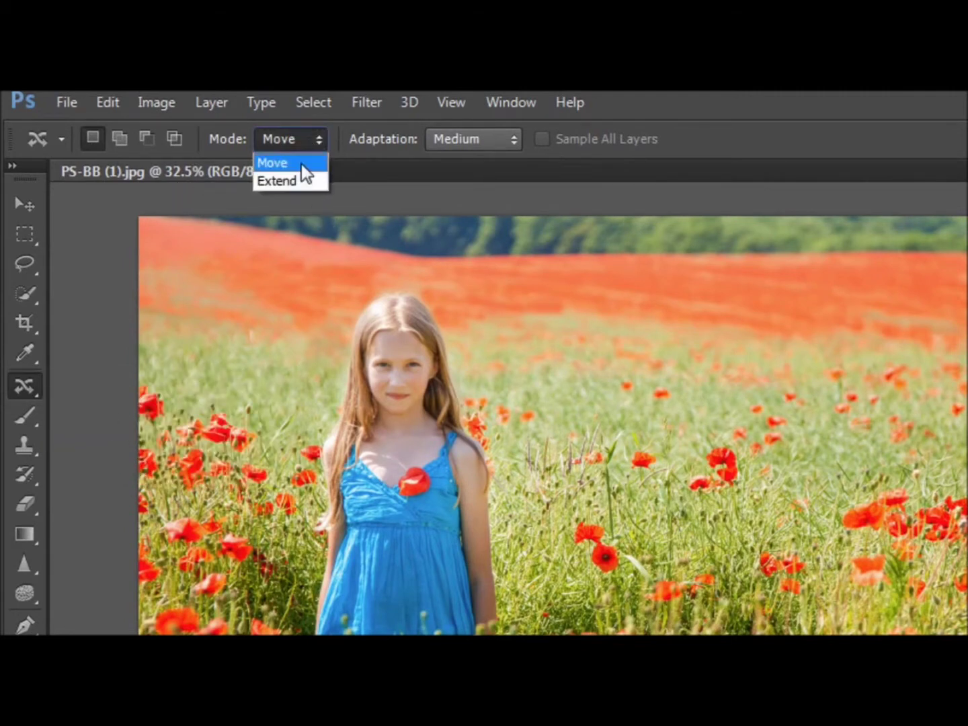
pyautogui.click(302, 166)
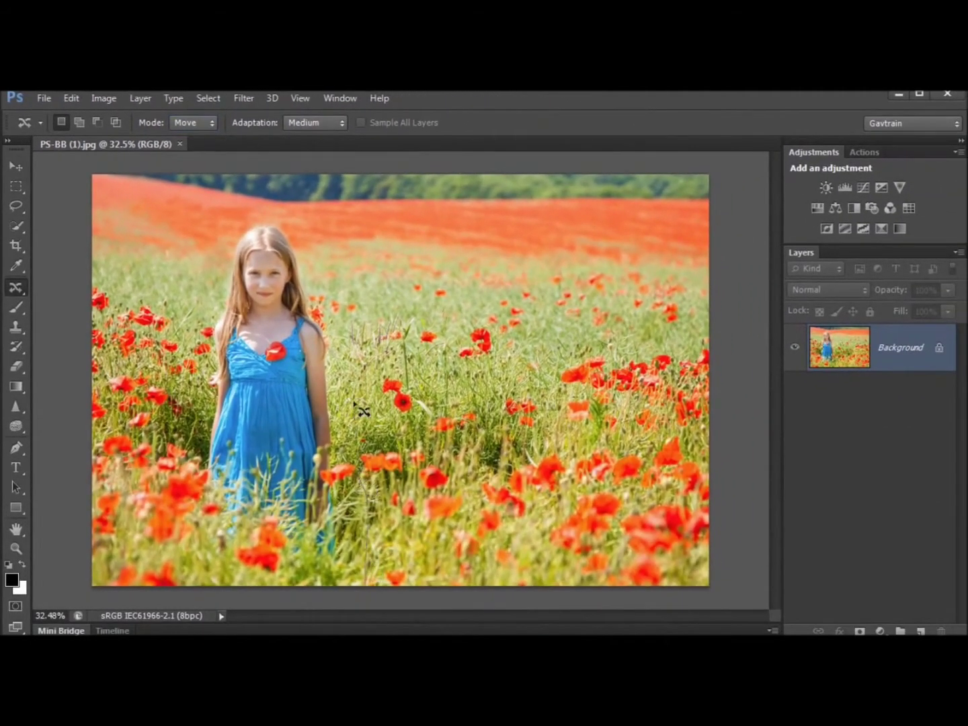
pyautogui.moveTo(353, 404)
pyautogui.mouseDown()
pyautogui.moveTo(341, 310)
pyautogui.moveTo(312, 239)
pyautogui.moveTo(288, 222)
pyautogui.moveTo(251, 227)
pyautogui.moveTo(211, 273)
pyautogui.moveTo(184, 344)
pyautogui.moveTo(161, 445)
pyautogui.moveTo(154, 586)
pyautogui.mouseUp()
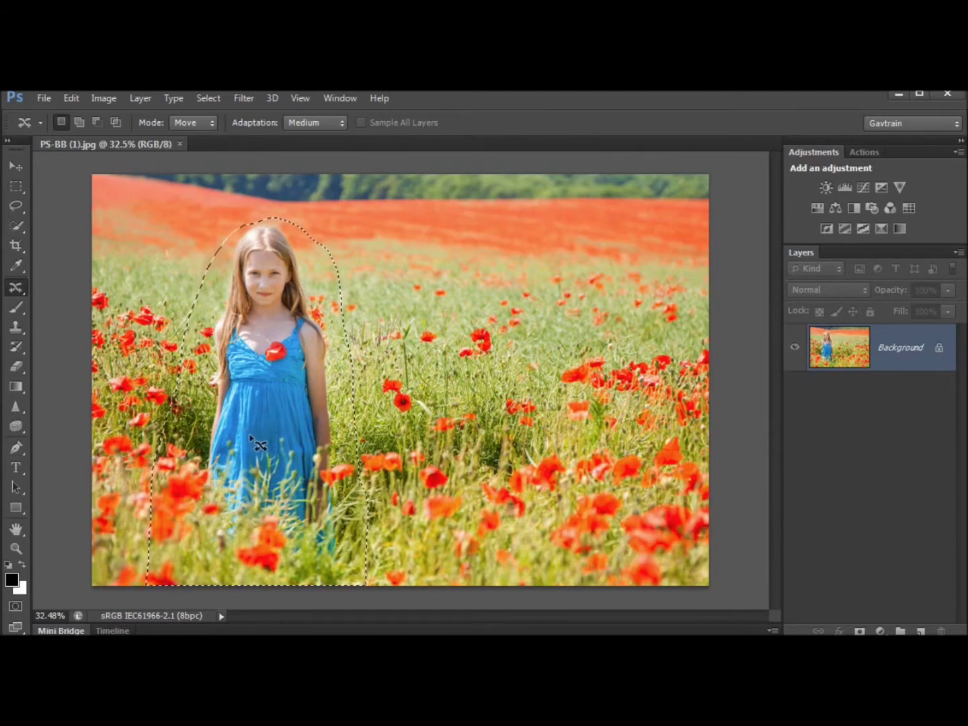
# Drag the selected girl 350 px right with Medium adaptation, then deselect
pyautogui.moveTo(239, 438); pyautogui.dragTo(544, 441)
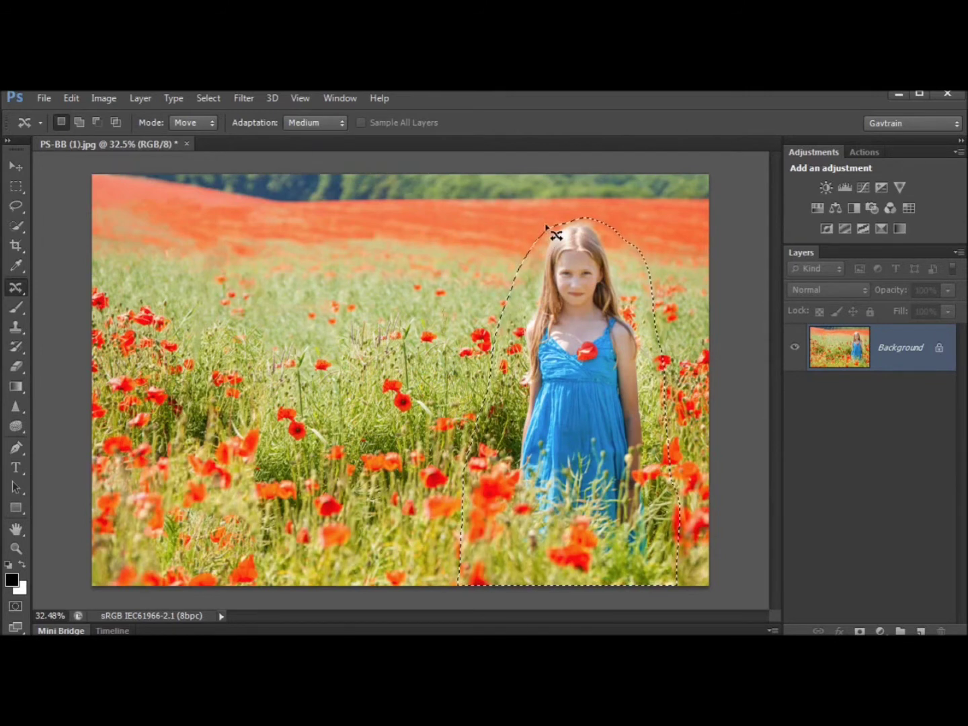
pyautogui.click(334, 123)
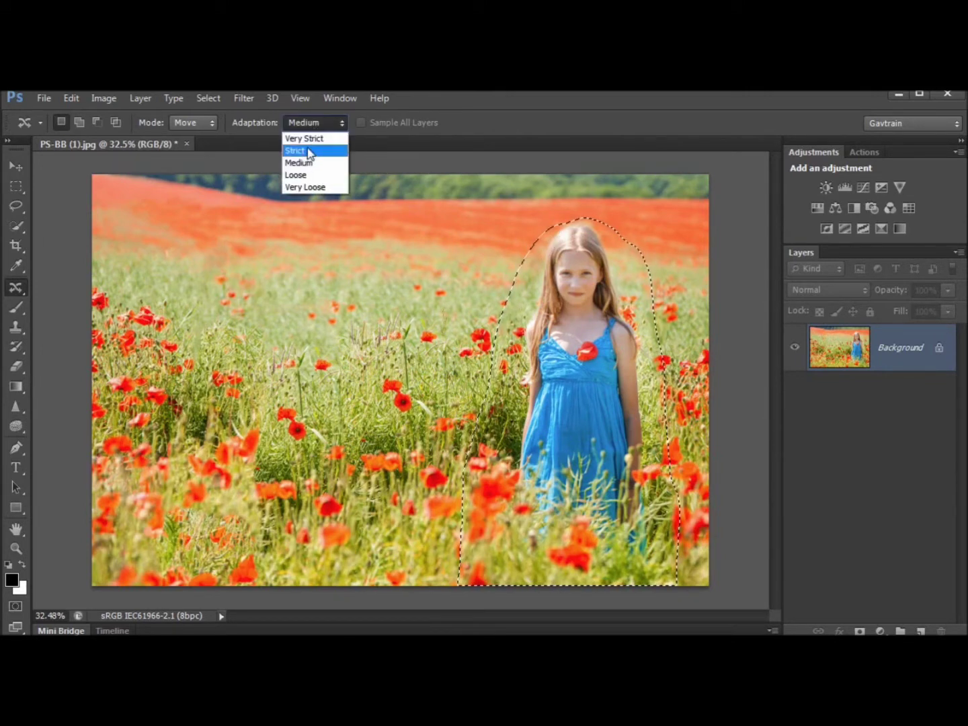
pyautogui.click(516, 159)
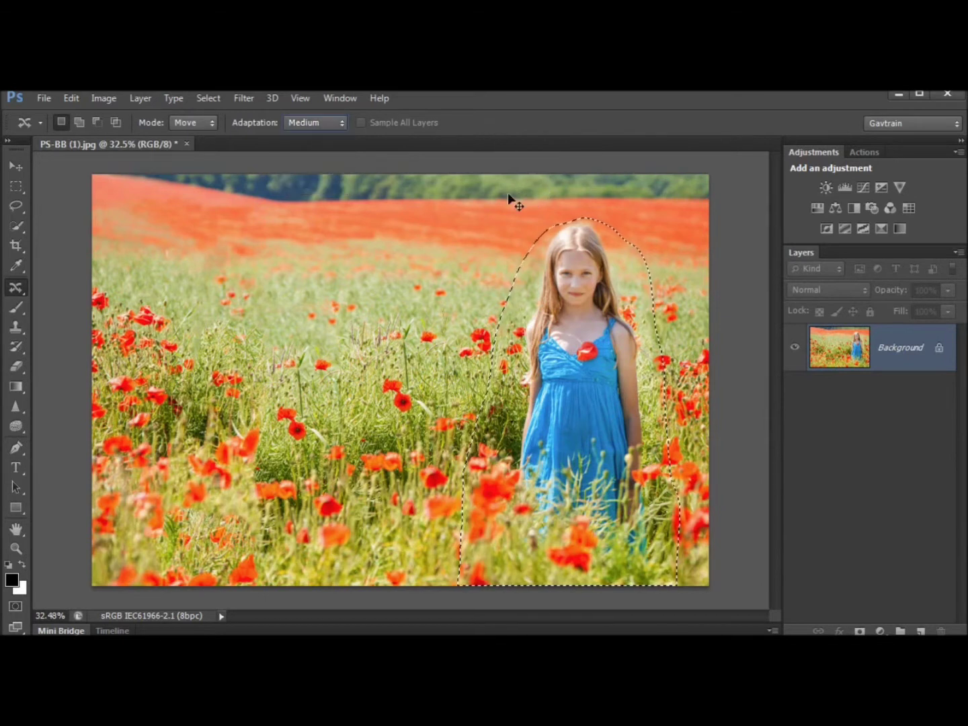
pyautogui.hotkey('ctrl', 'd')
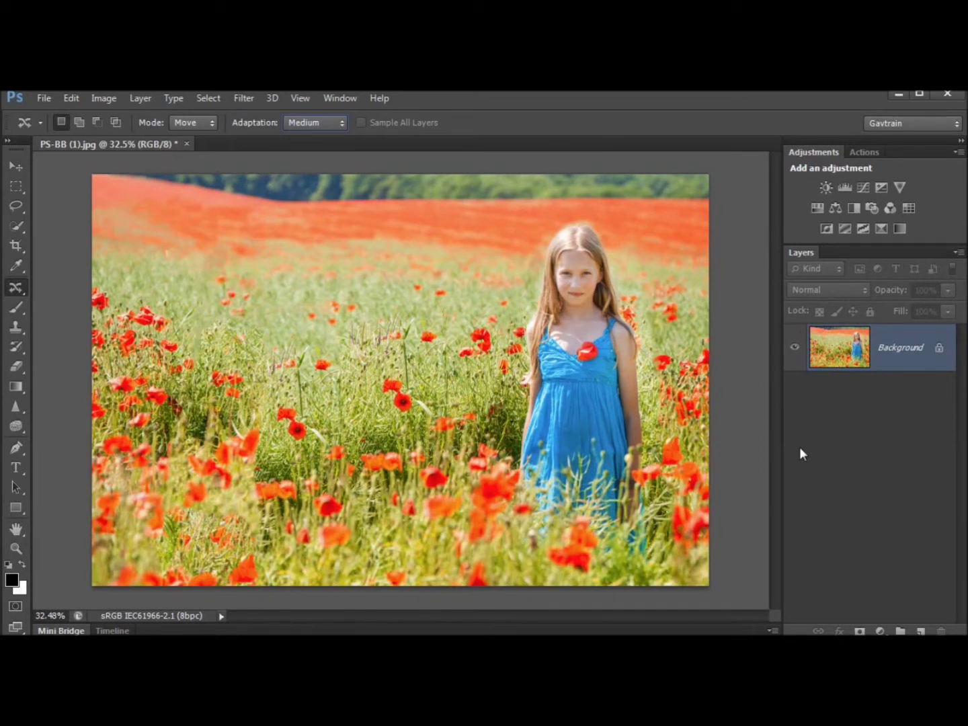
# Duplicate the photo and apply Oil Paint: cleanliness 7.1, scale 0.69, lighting angle 147.6
pyautogui.hotkey('ctrl', 'j')
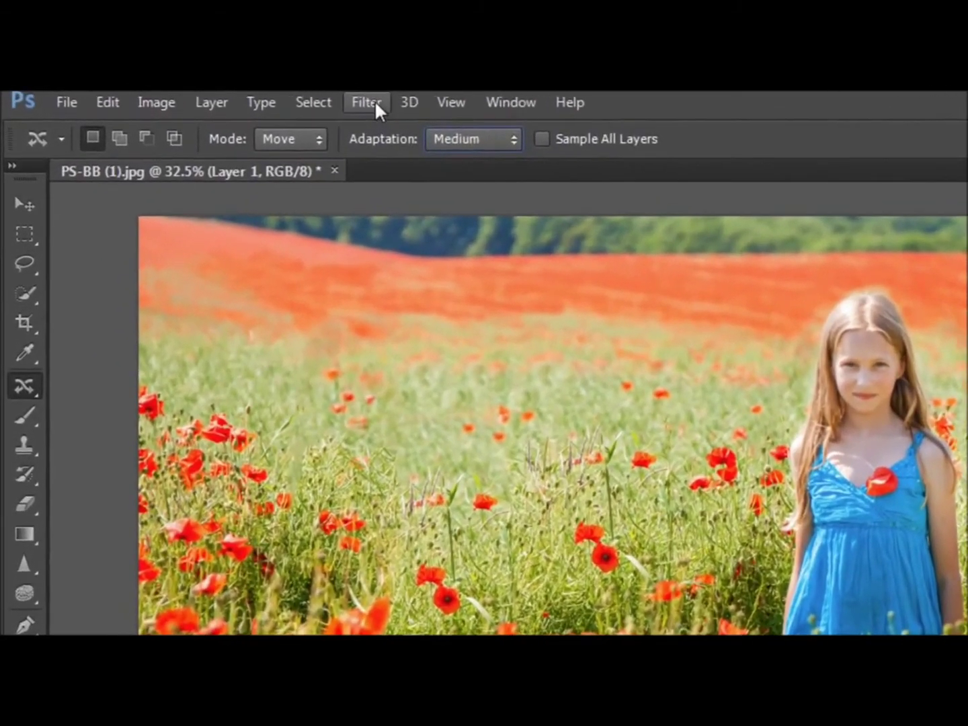
pyautogui.click(248, 100)
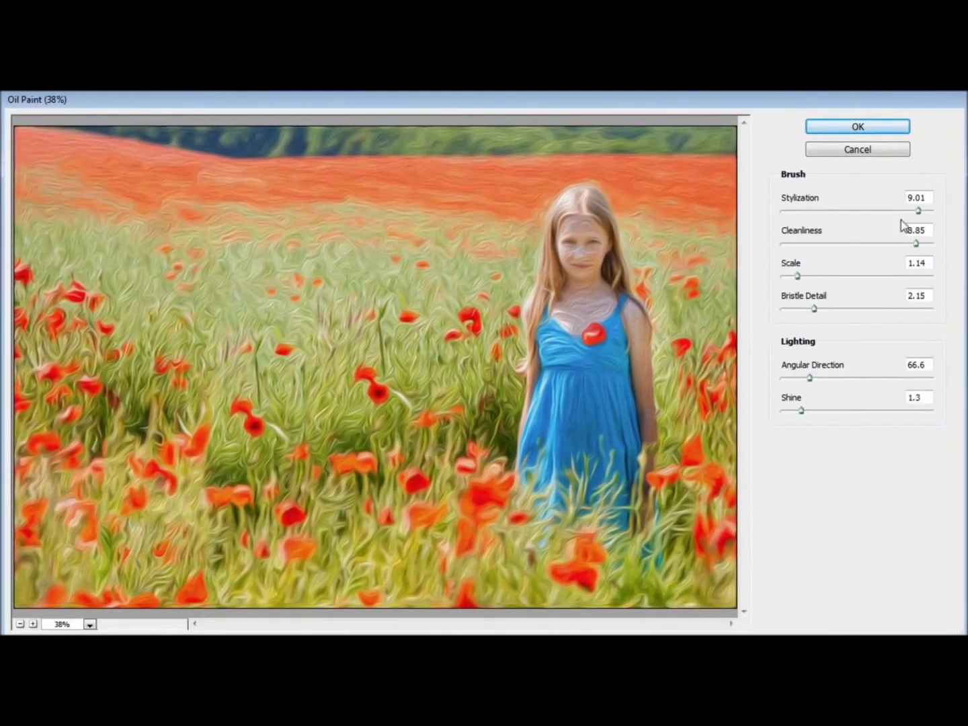
pyautogui.moveTo(847, 244); pyautogui.dragTo(889, 244)
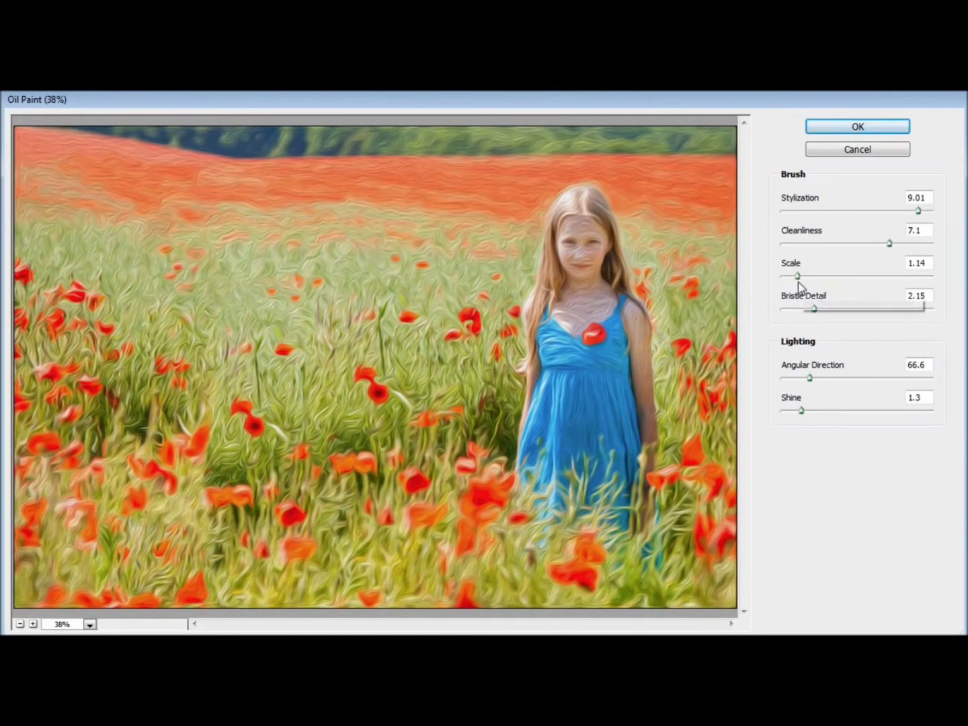
pyautogui.moveTo(797, 276); pyautogui.dragTo(860, 317)
pyautogui.moveTo(783, 277); pyautogui.dragTo(789, 282)
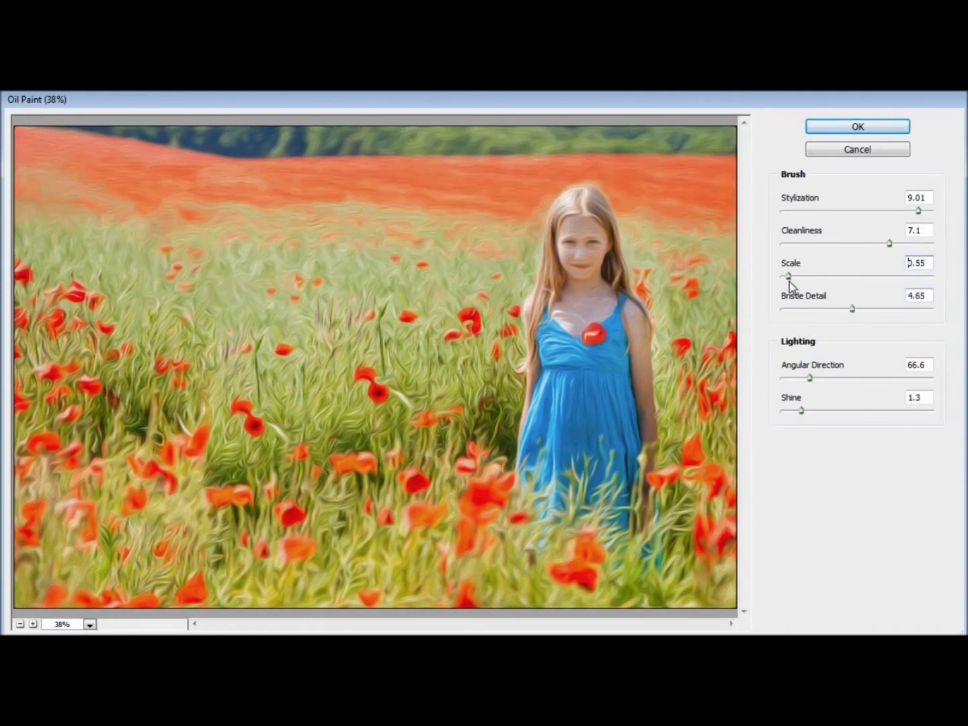
pyautogui.moveTo(809, 377); pyautogui.dragTo(879, 395)
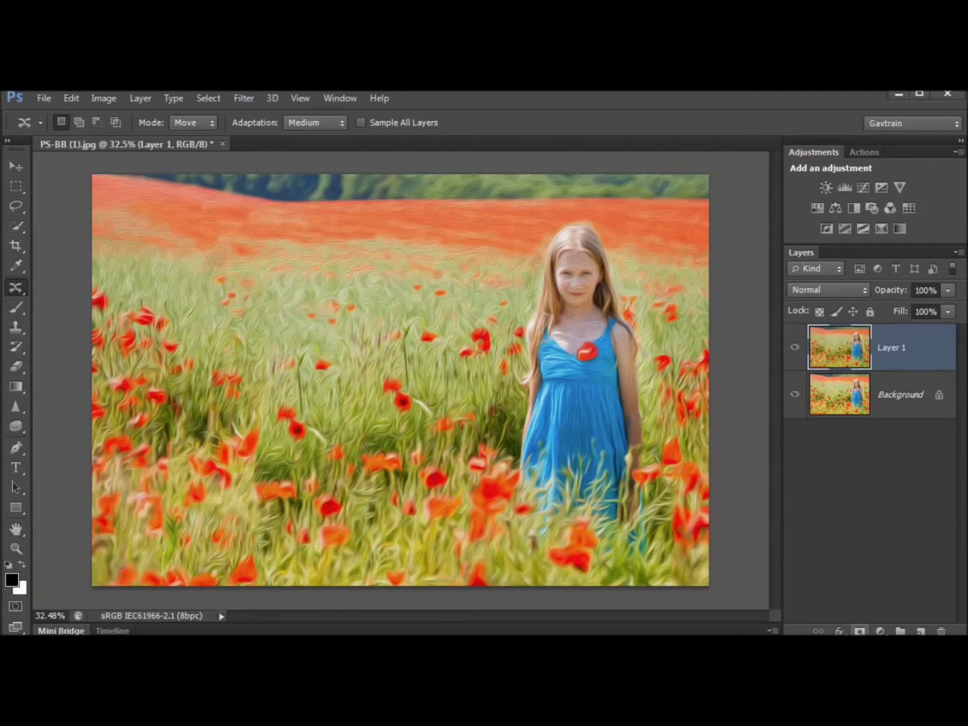
# Mask the paint effect off the girl's dress, then delete the painterly layer
pyautogui.click(860, 631)
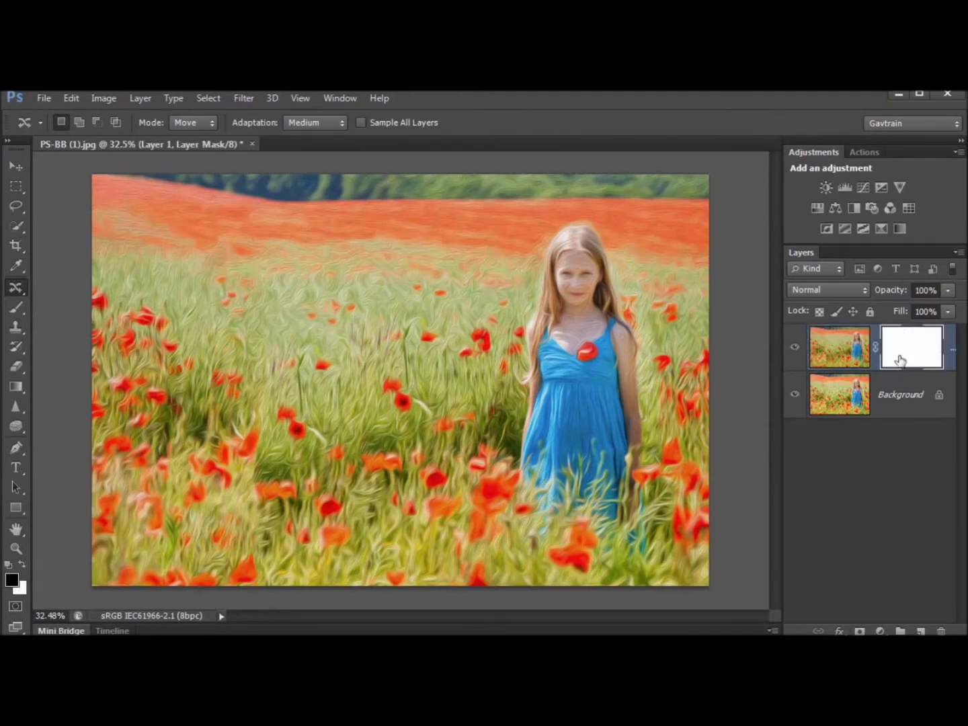
pyautogui.click(18, 309)
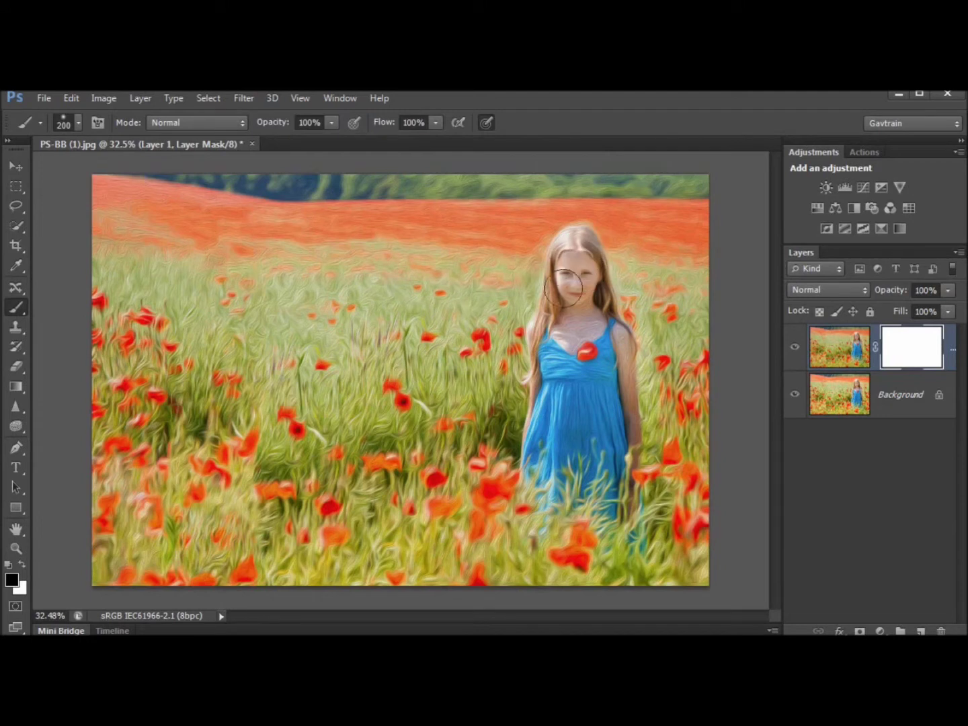
pyautogui.moveTo(562, 350)
pyautogui.mouseDown()
pyautogui.moveTo(590, 362)
pyautogui.moveTo(609, 356)
pyautogui.moveTo(609, 337)
pyautogui.moveTo(618, 375)
pyautogui.moveTo(600, 378)
pyautogui.moveTo(560, 360)
pyautogui.mouseUp()
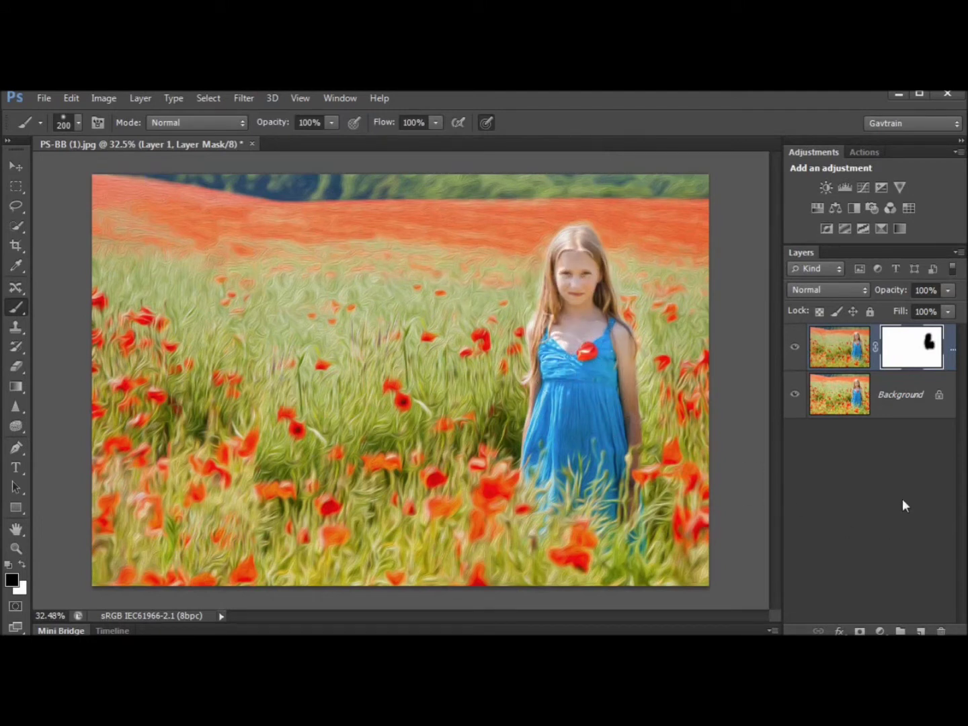
pyautogui.moveTo(831, 349)
pyautogui.mouseDown()
pyautogui.moveTo(832, 511)
pyautogui.moveTo(949, 622)
pyautogui.moveTo(941, 631)
pyautogui.mouseUp()
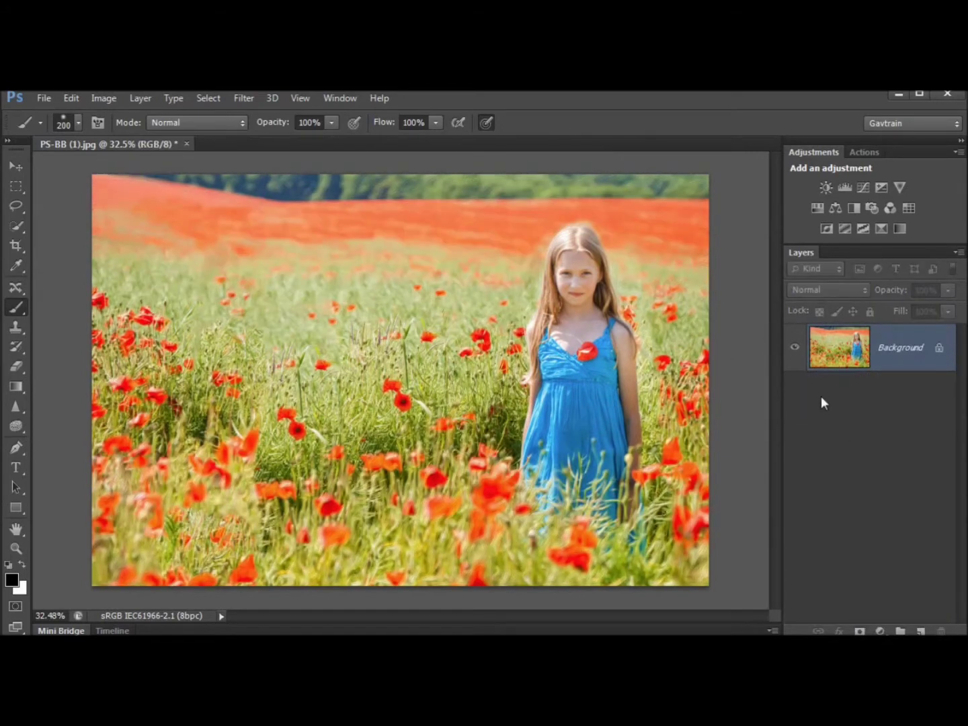
pyautogui.click(244, 99)
# Apply a Field Blur, adjust it from 16 to 66 then 27 px, and switch it off
pyautogui.moveTo(263, 254)
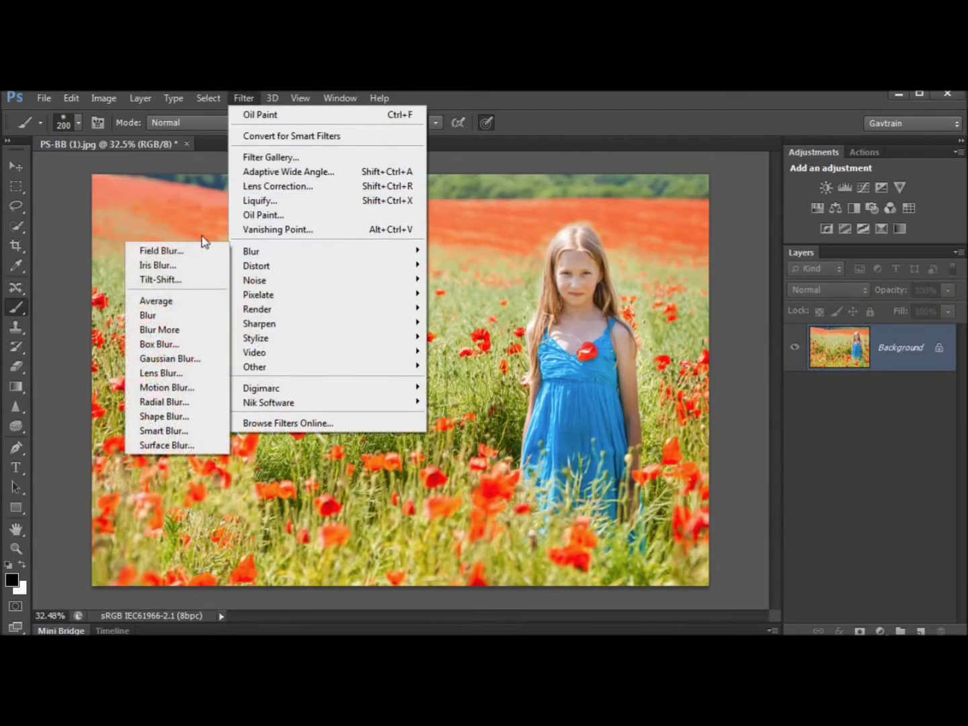
pyautogui.click(168, 251)
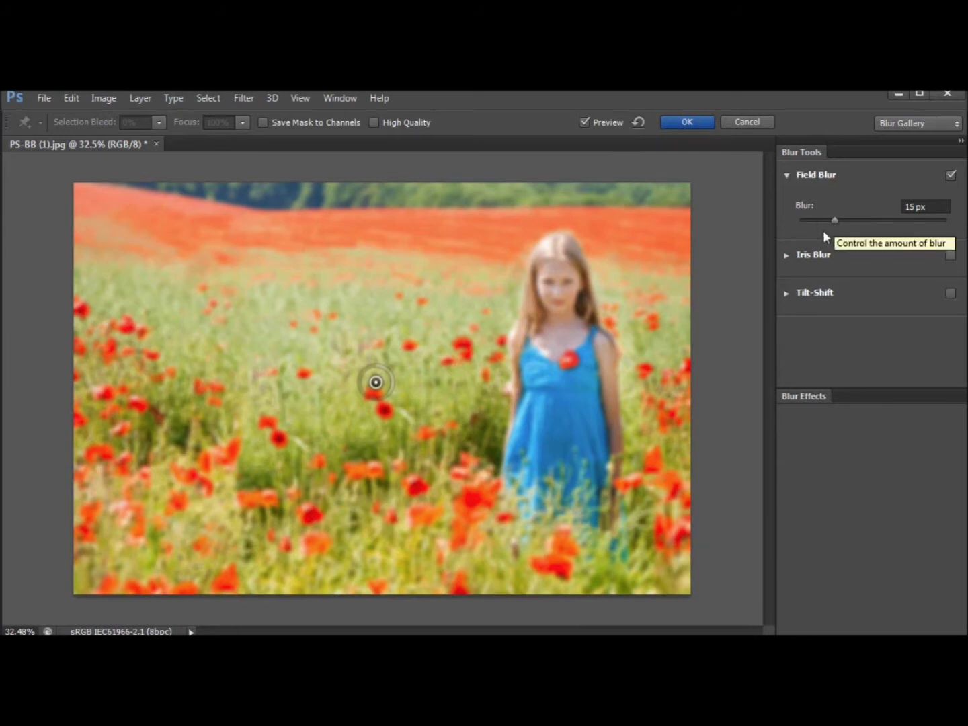
pyautogui.moveTo(834, 220); pyautogui.dragTo(867, 225)
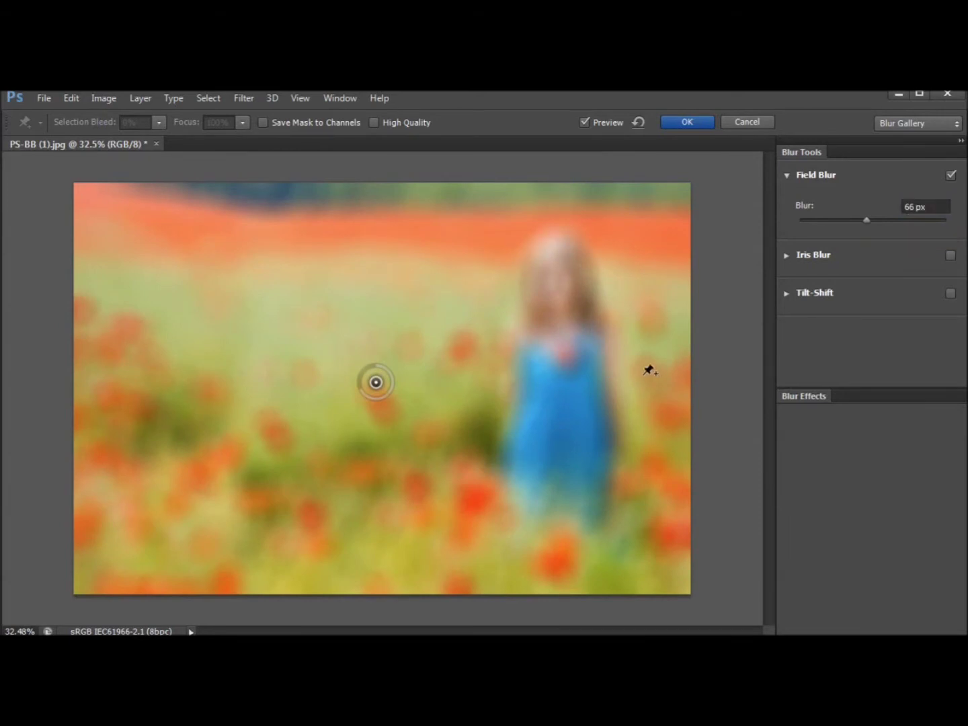
pyautogui.moveTo(870, 224); pyautogui.dragTo(849, 227)
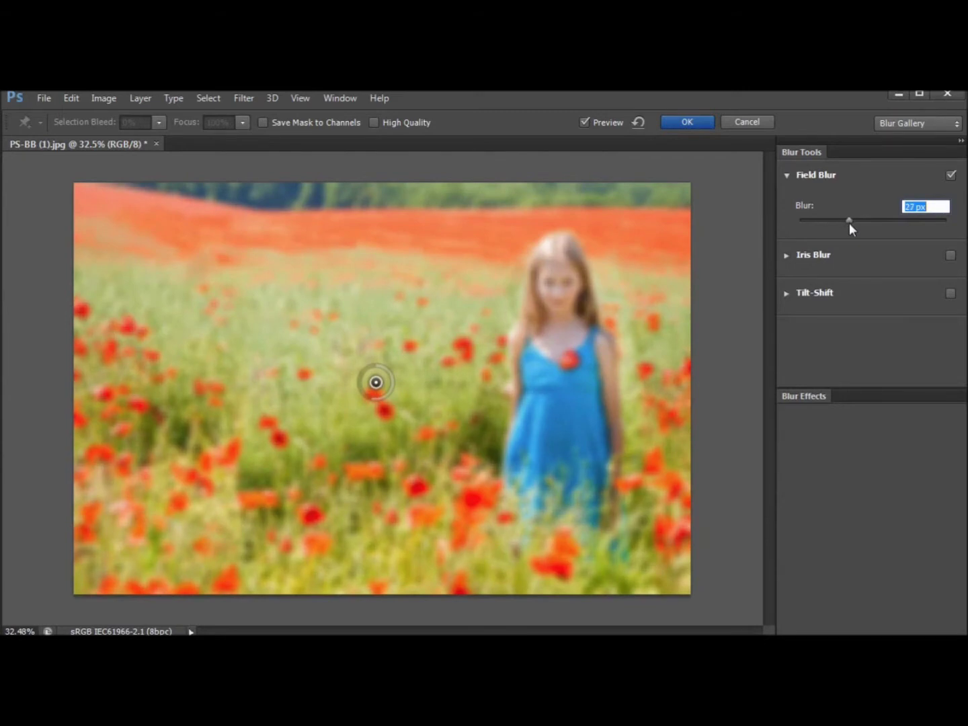
pyautogui.click(951, 175)
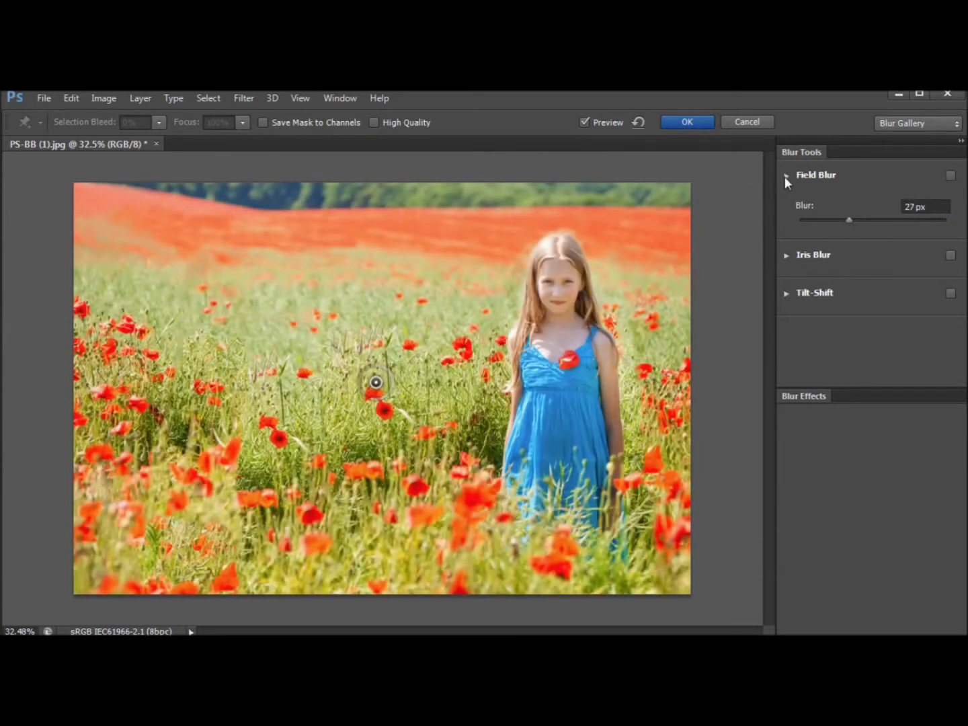
pyautogui.click(786, 177)
# Enable Iris Blur and centre its sharp ellipse on the girl, stretched over her dress
pyautogui.click(785, 213)
pyautogui.click(950, 213)
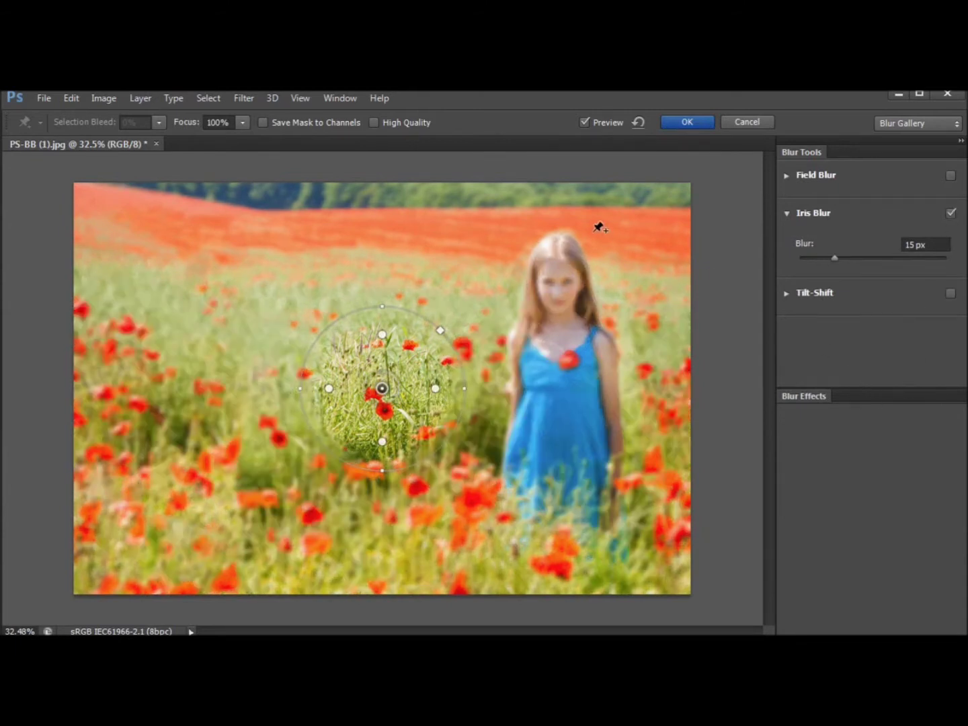
pyautogui.moveTo(388, 388); pyautogui.dragTo(532, 328)
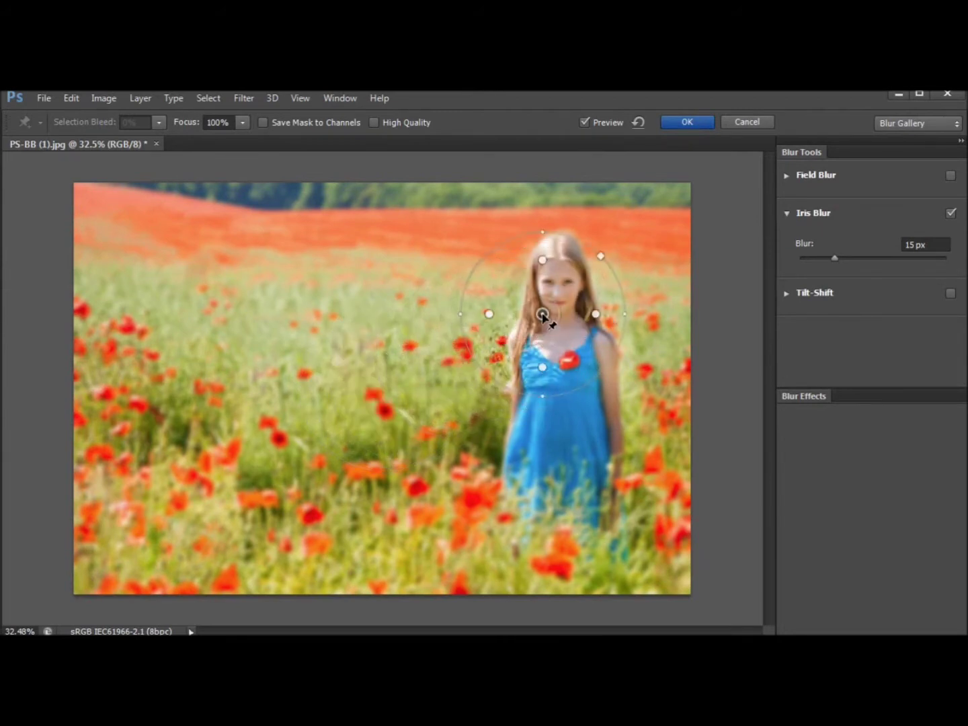
pyautogui.moveTo(545, 318); pyautogui.dragTo(556, 307)
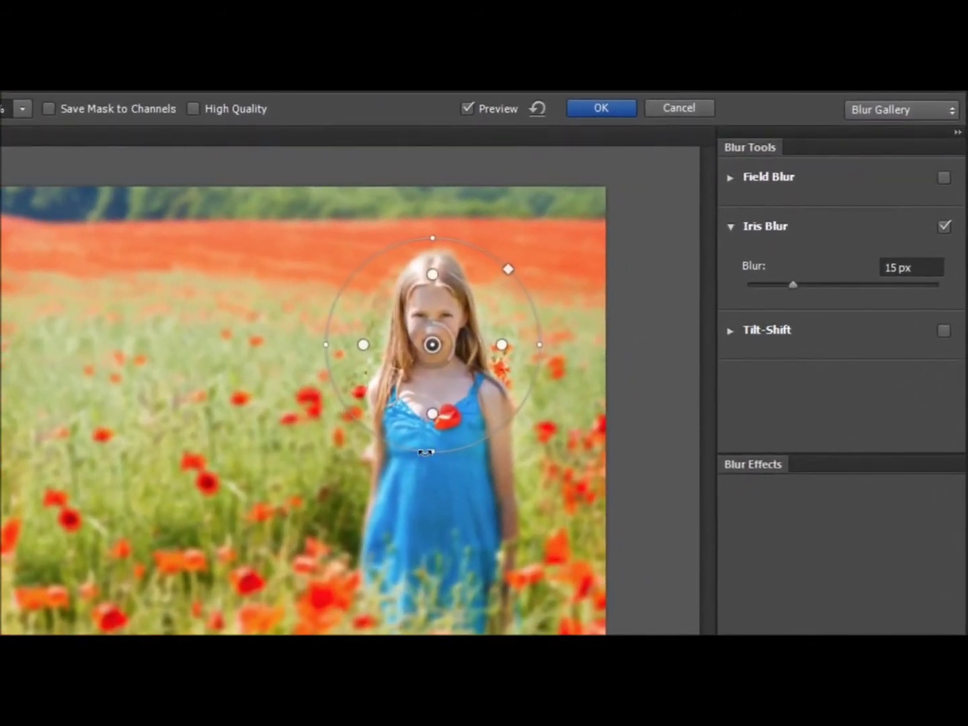
pyautogui.moveTo(433, 451); pyautogui.dragTo(436, 508)
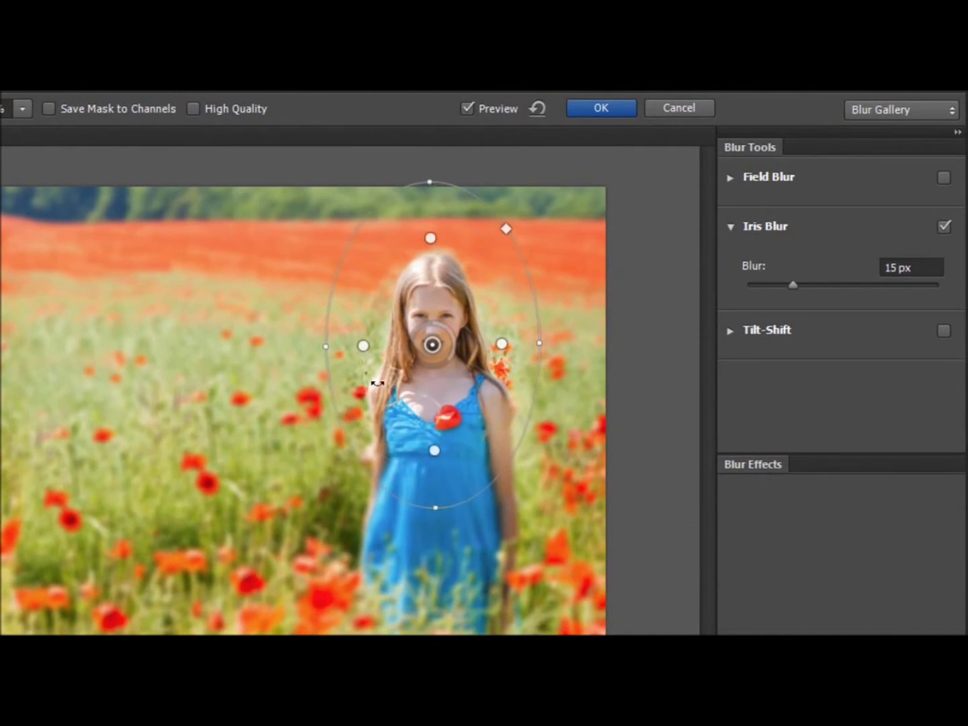
pyautogui.moveTo(327, 345); pyautogui.dragTo(309, 343)
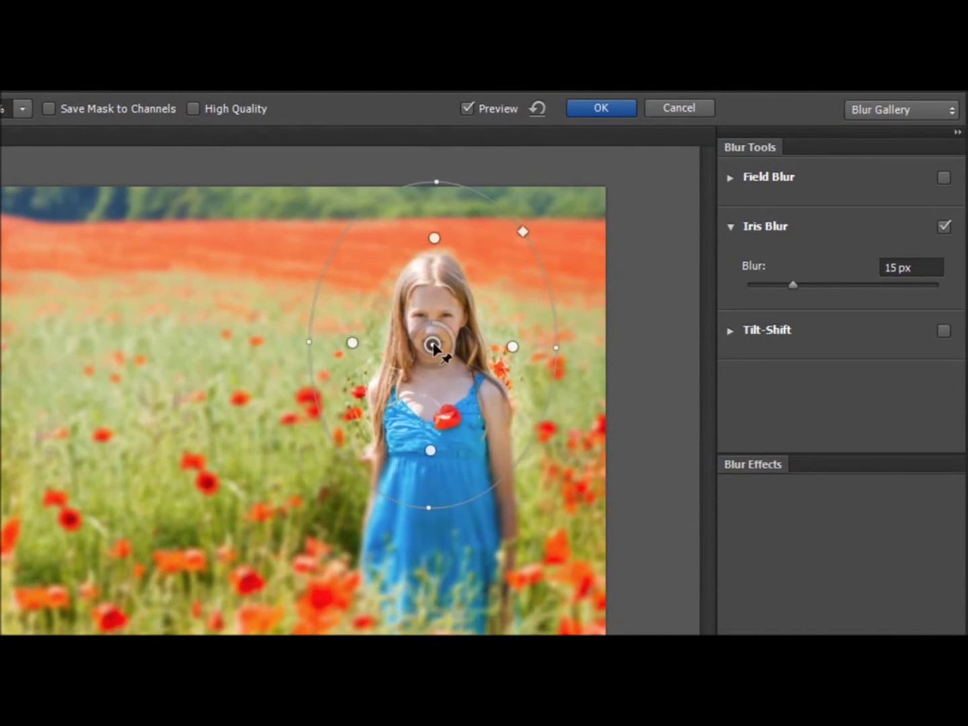
pyautogui.moveTo(433, 345); pyautogui.dragTo(433, 382)
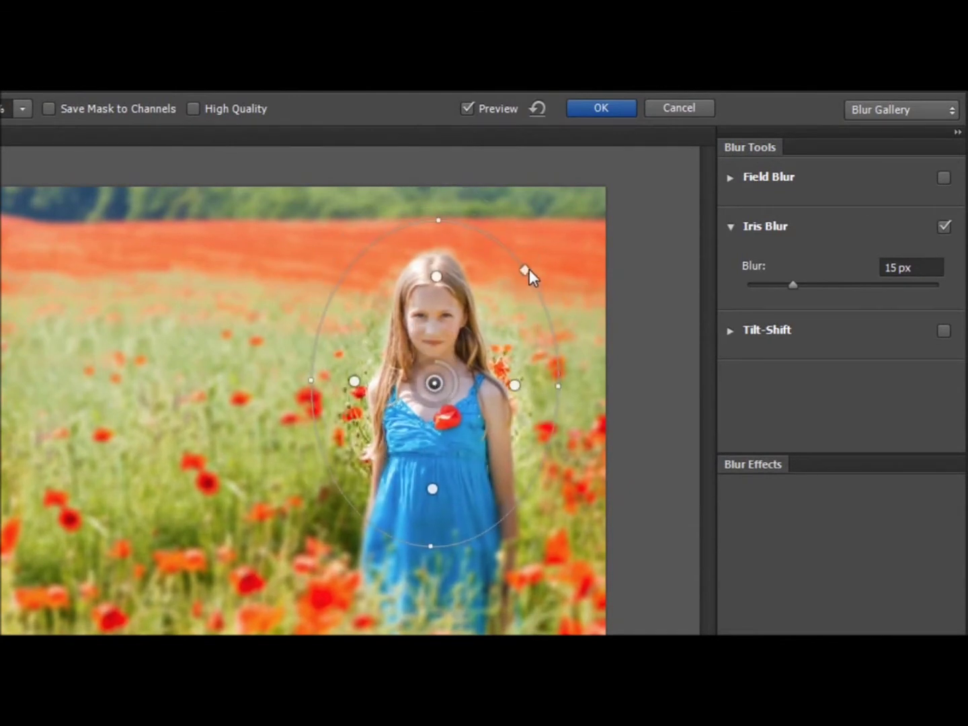
pyautogui.moveTo(529, 270)
pyautogui.mouseDown()
pyautogui.moveTo(551, 236)
pyautogui.moveTo(525, 270)
pyautogui.mouseUp()
# Strengthen the background blur and refine the sharp zone and transition around the girl
pyautogui.moveTo(455, 393); pyautogui.dragTo(436, 402)
pyautogui.scroll(4, 325, 390)
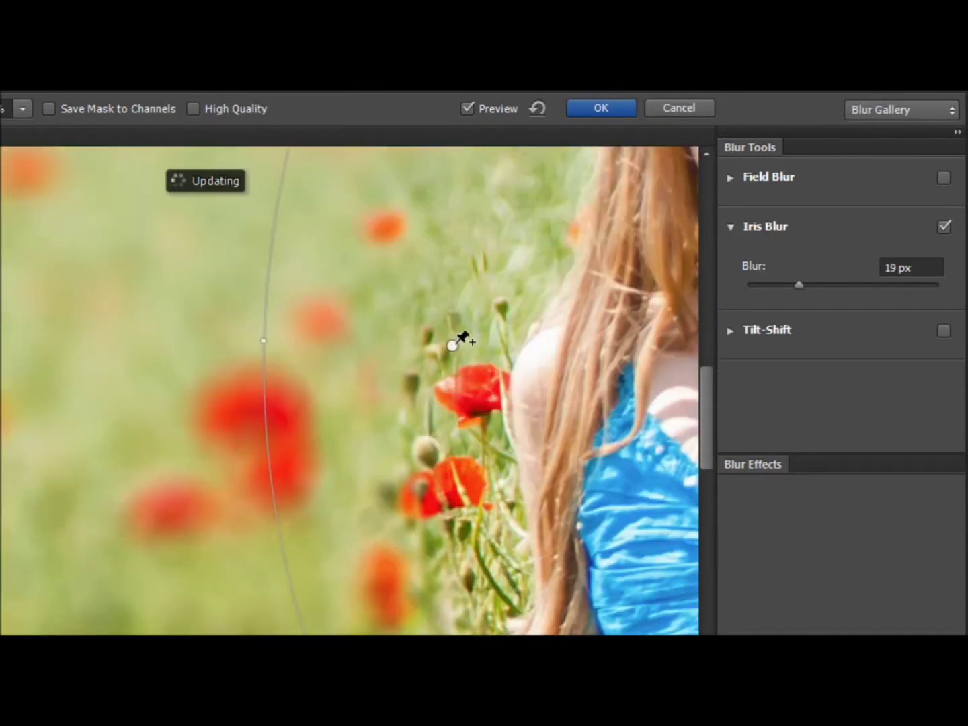
pyautogui.moveTo(449, 342); pyautogui.dragTo(312, 343)
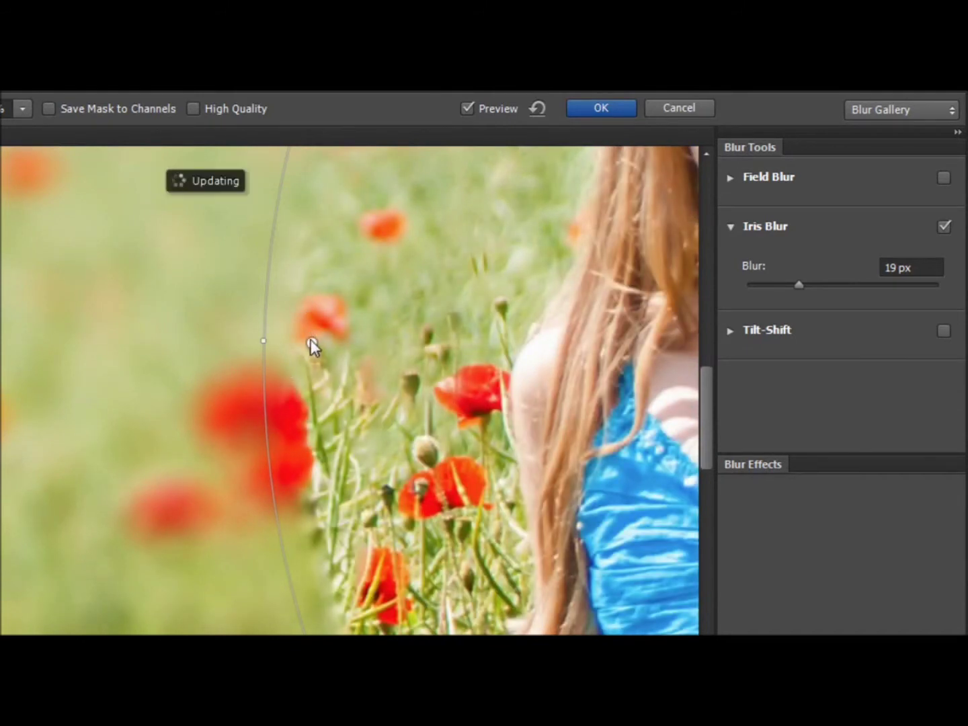
pyautogui.moveTo(312, 345); pyautogui.dragTo(518, 345)
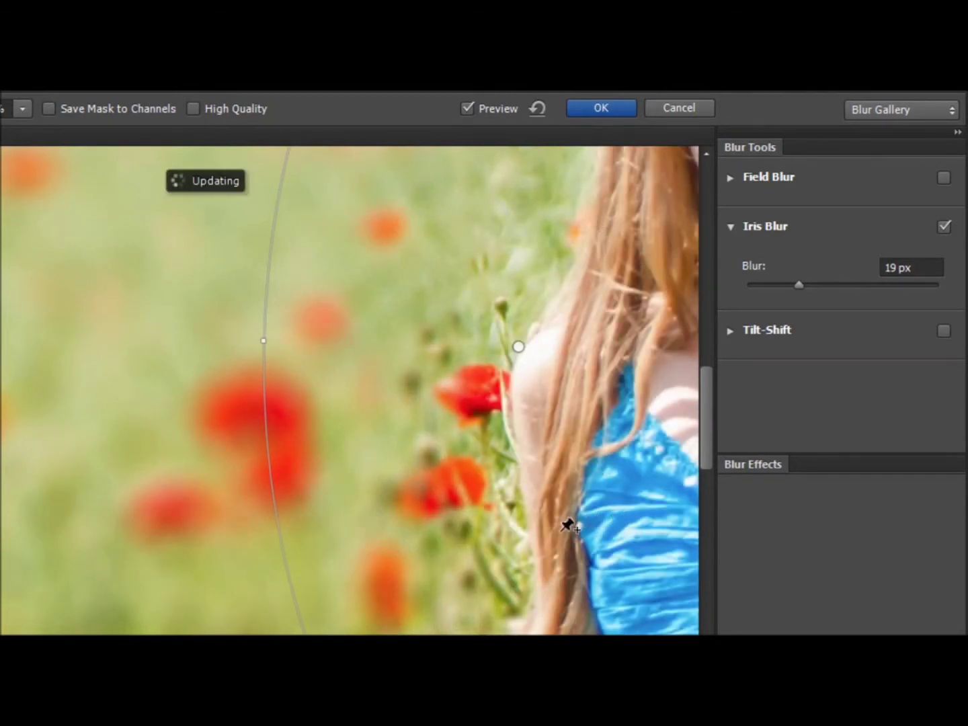
pyautogui.moveTo(564, 426); pyautogui.dragTo(339, 451)
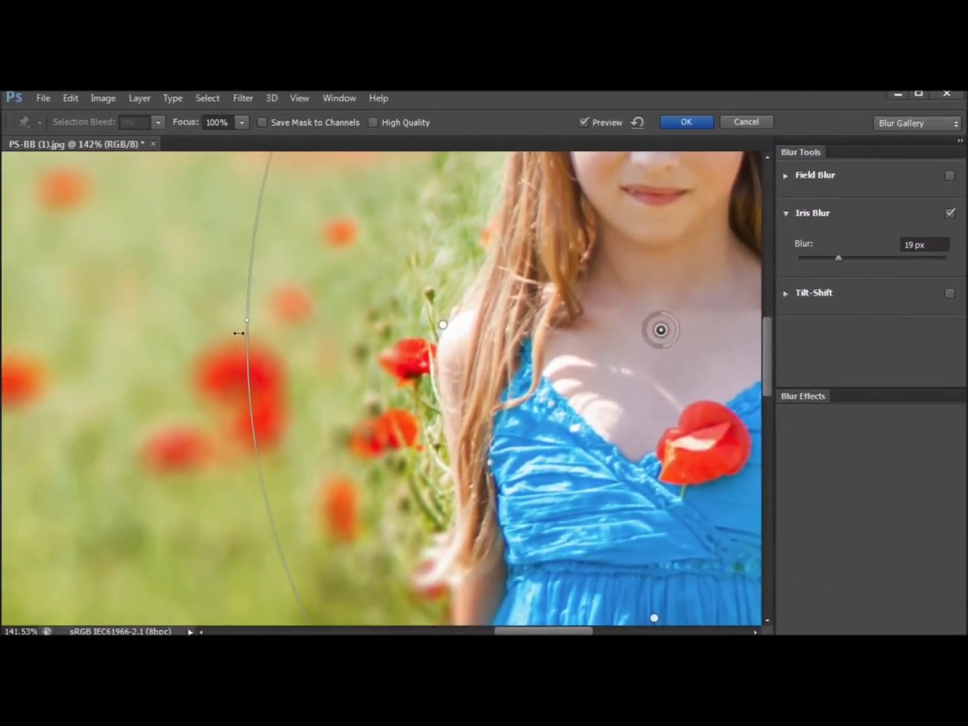
pyautogui.moveTo(444, 329); pyautogui.dragTo(457, 328)
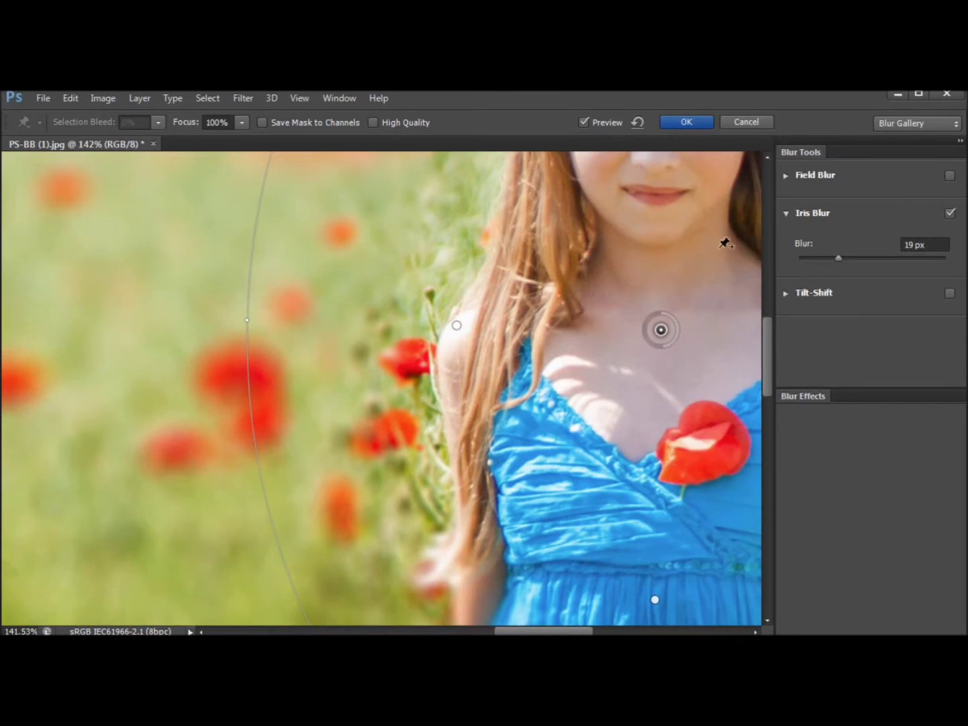
# Cancel the Blur Gallery without applying it and close the poppy photo
pyautogui.scroll(-3, 632, 250)
pyautogui.scroll(-3, 621, 260)
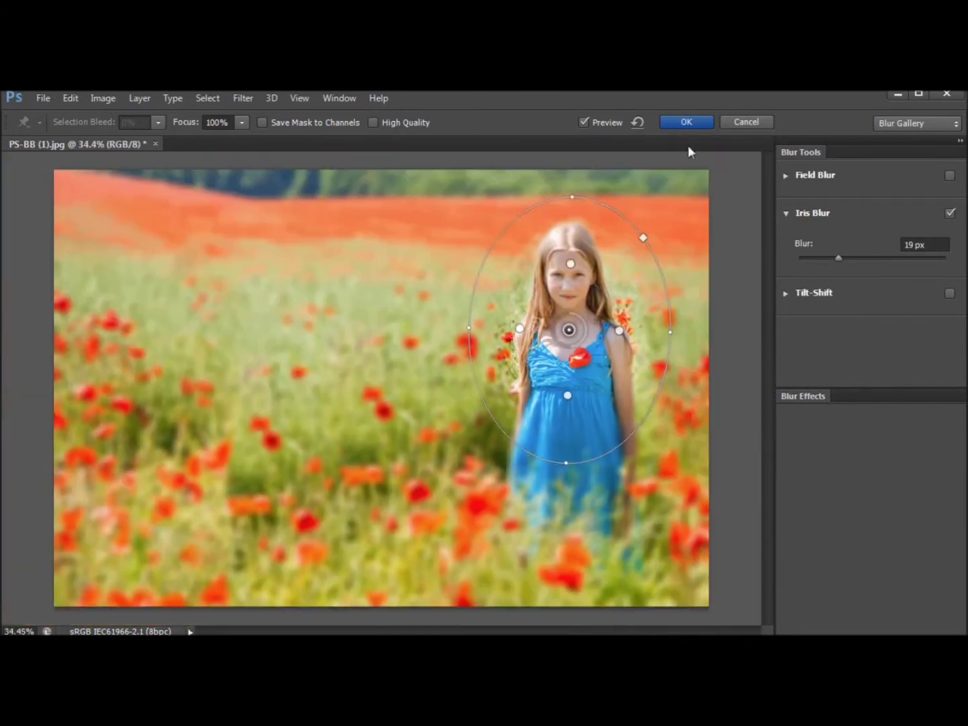
pyautogui.click(738, 121)
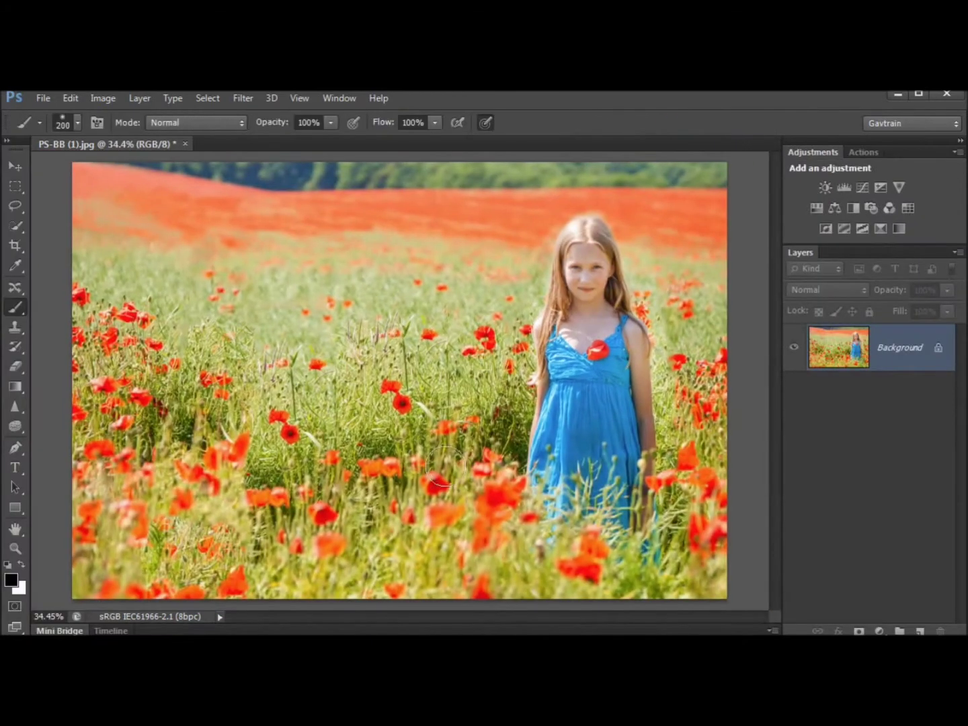
pyautogui.click(185, 144)
# Discard the poppy photo changes and open PS-BB (4).jpg fitted to the window
pyautogui.click(484, 313)
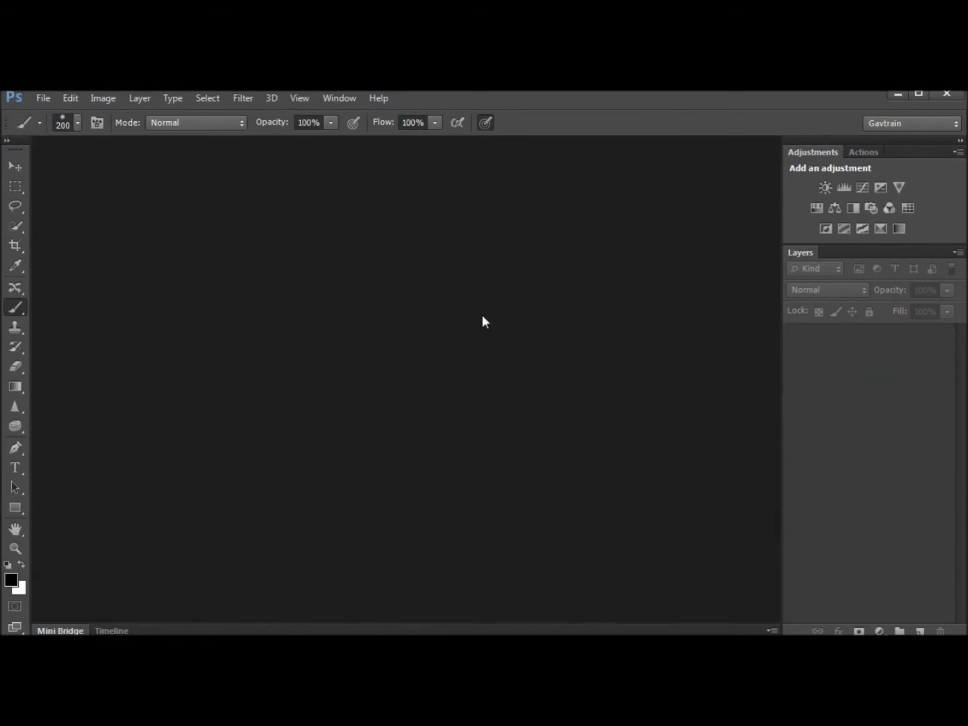
pyautogui.click(74, 631)
pyautogui.click(593, 588)
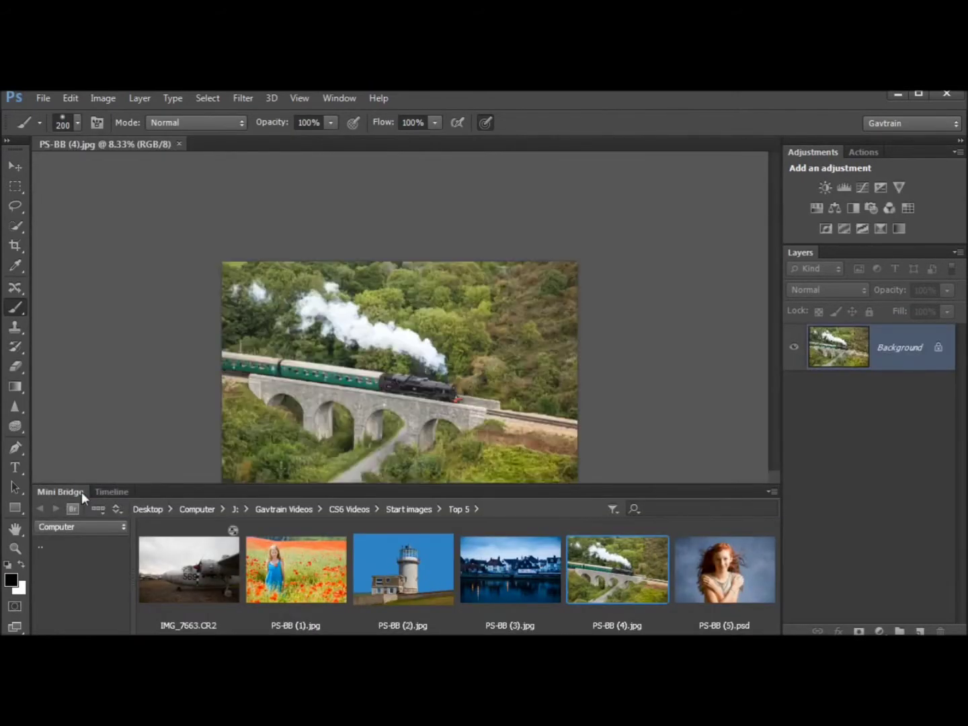
pyautogui.doubleClick(82, 491)
pyautogui.hotkey('ctrl', '0')
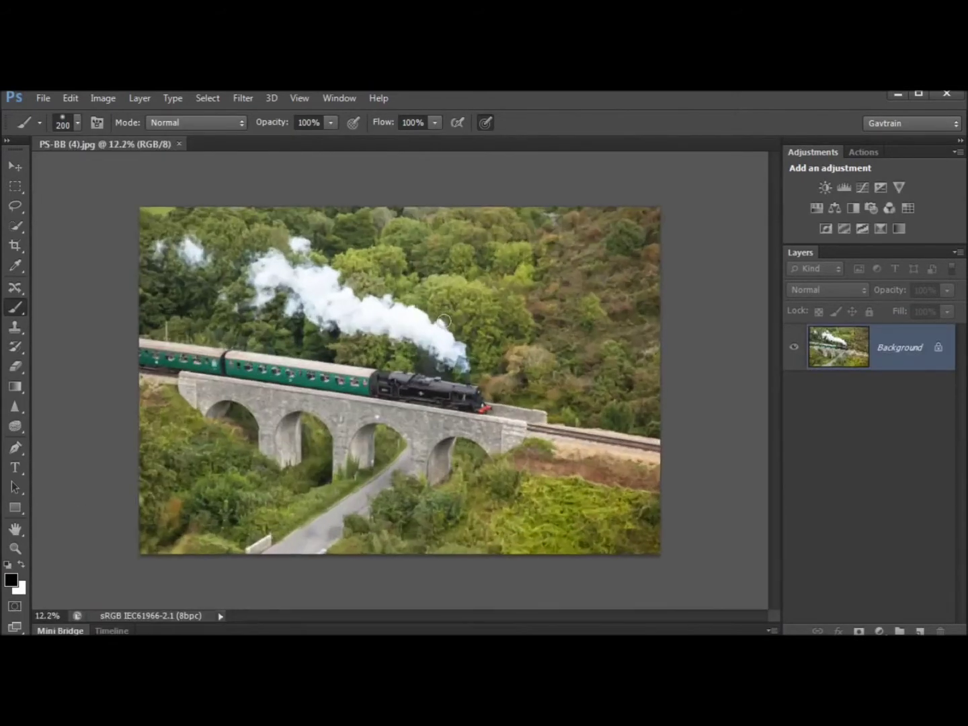
# Start a Tilt-Shift blur on the train photo
pyautogui.click(244, 99)
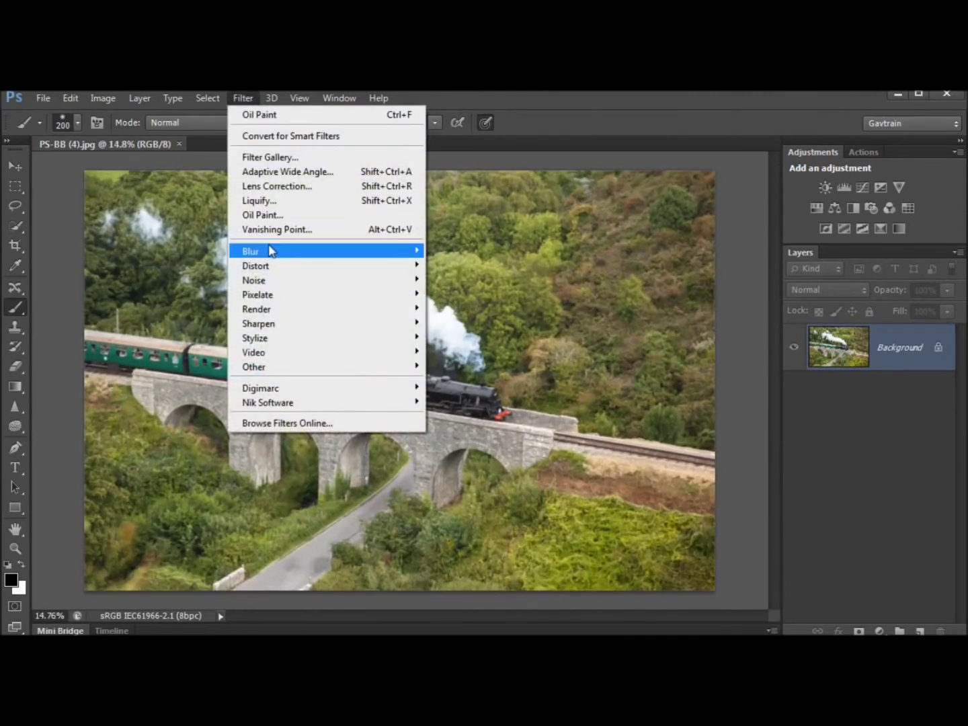
pyautogui.moveTo(271, 251)
pyautogui.click(172, 281)
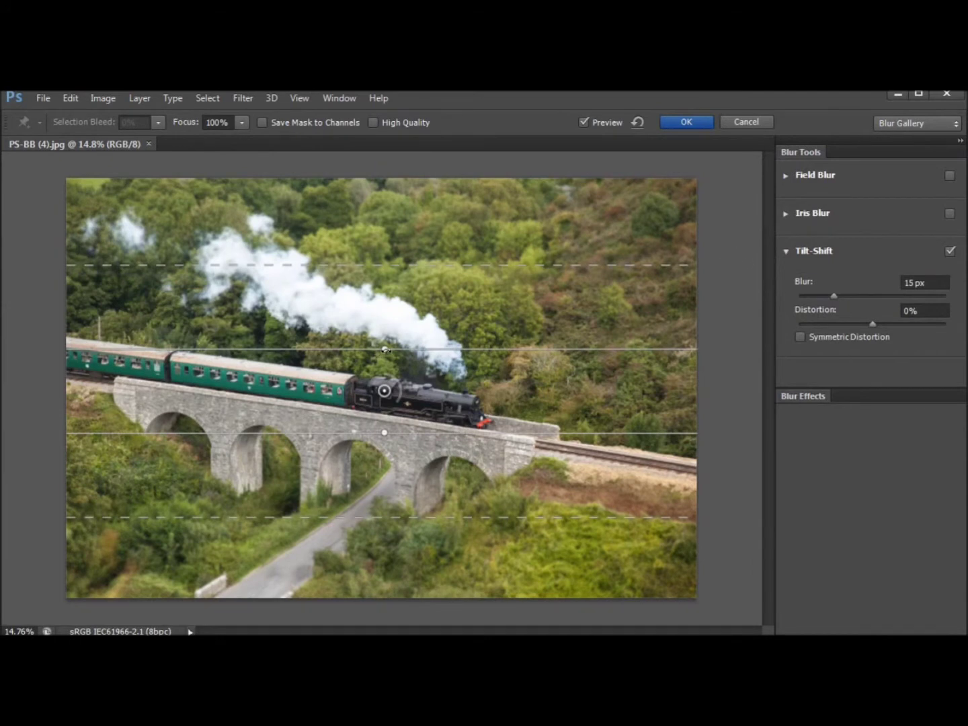
# Tilt the focus band about 7°, raise Blur to 68 px, add 72% distortion, then cancel
pyautogui.moveTo(386, 349); pyautogui.dragTo(379, 419)
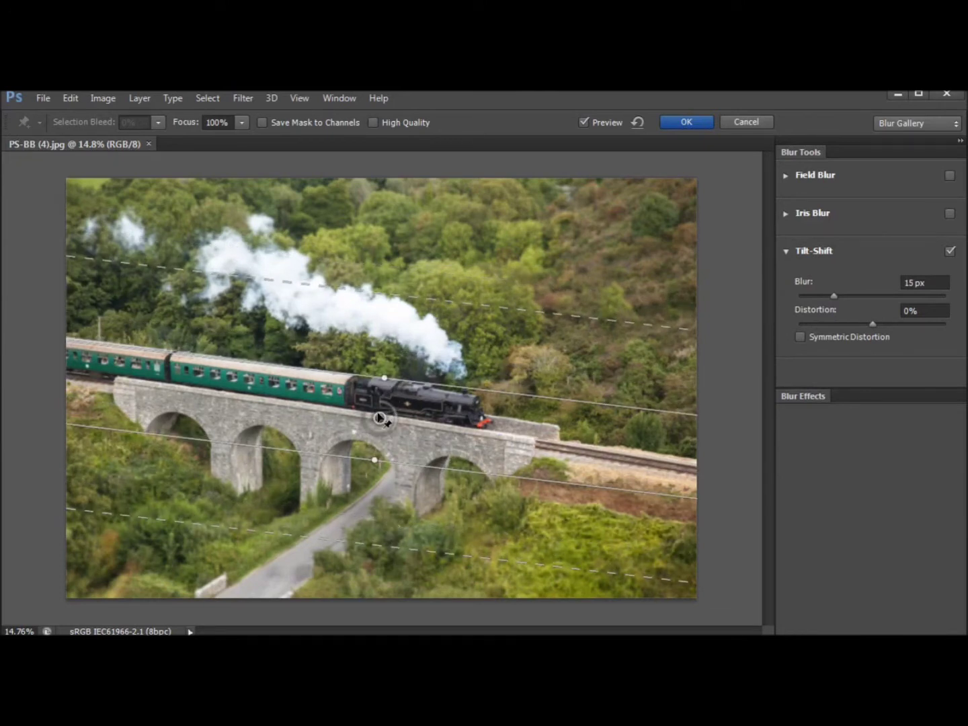
pyautogui.moveTo(394, 428); pyautogui.dragTo(367, 433)
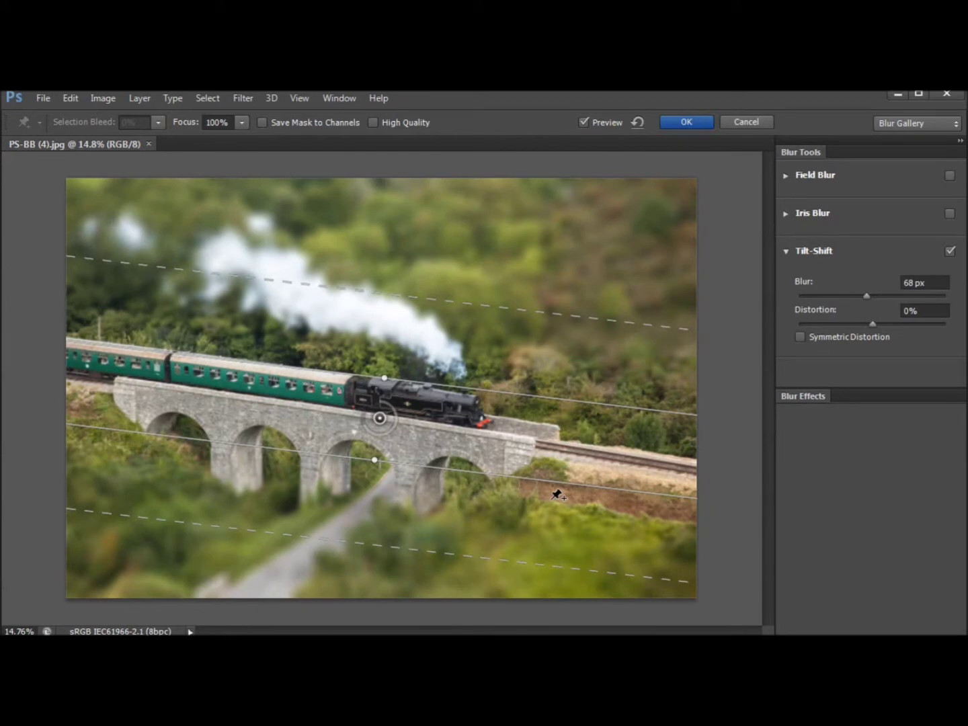
pyautogui.moveTo(481, 303); pyautogui.dragTo(482, 276)
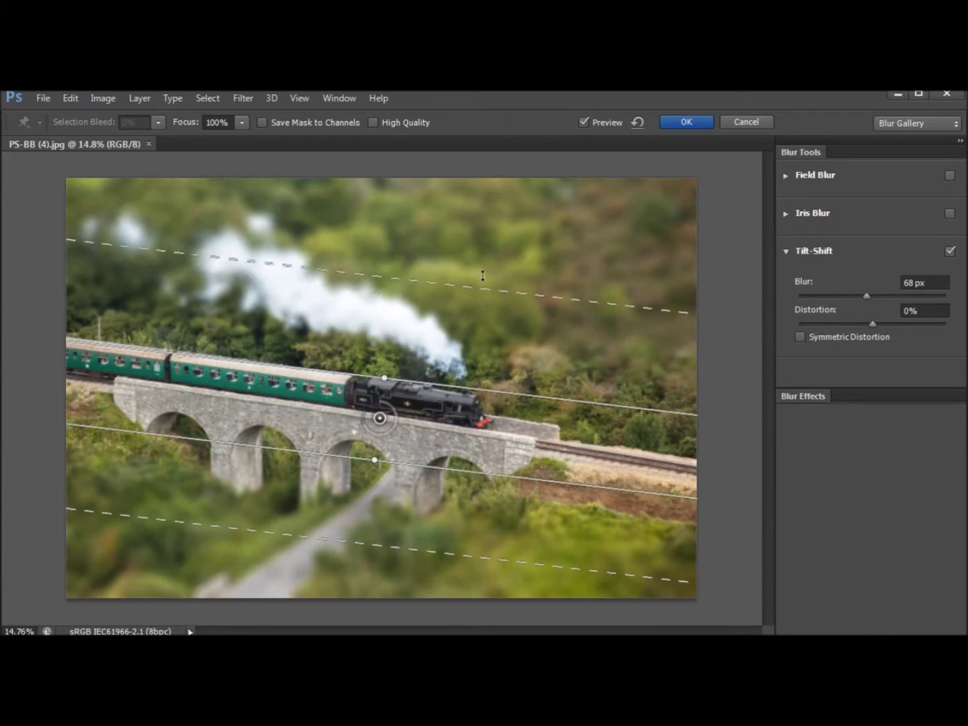
pyautogui.moveTo(325, 540); pyautogui.dragTo(323, 564)
pyautogui.moveTo(378, 415); pyautogui.dragTo(378, 421)
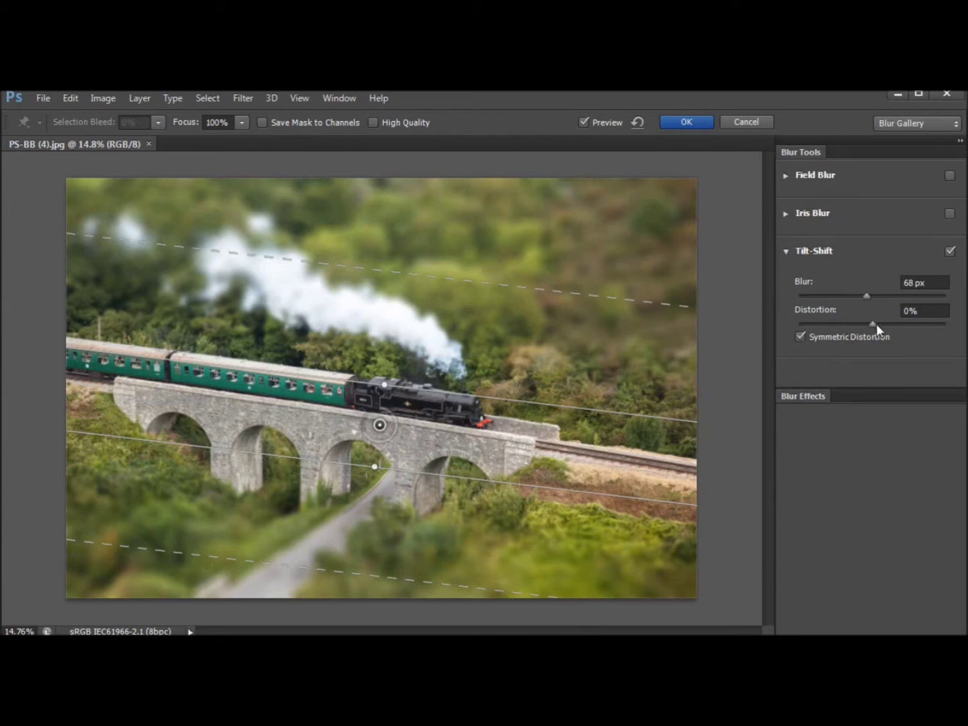
pyautogui.moveTo(877, 326); pyautogui.dragTo(928, 330)
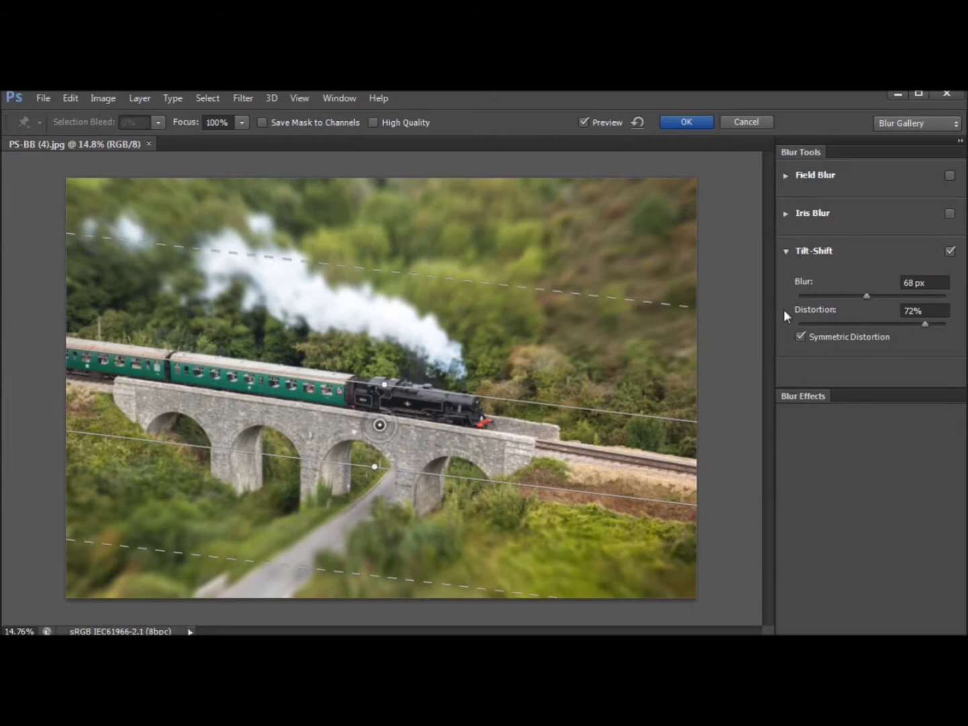
pyautogui.click(743, 122)
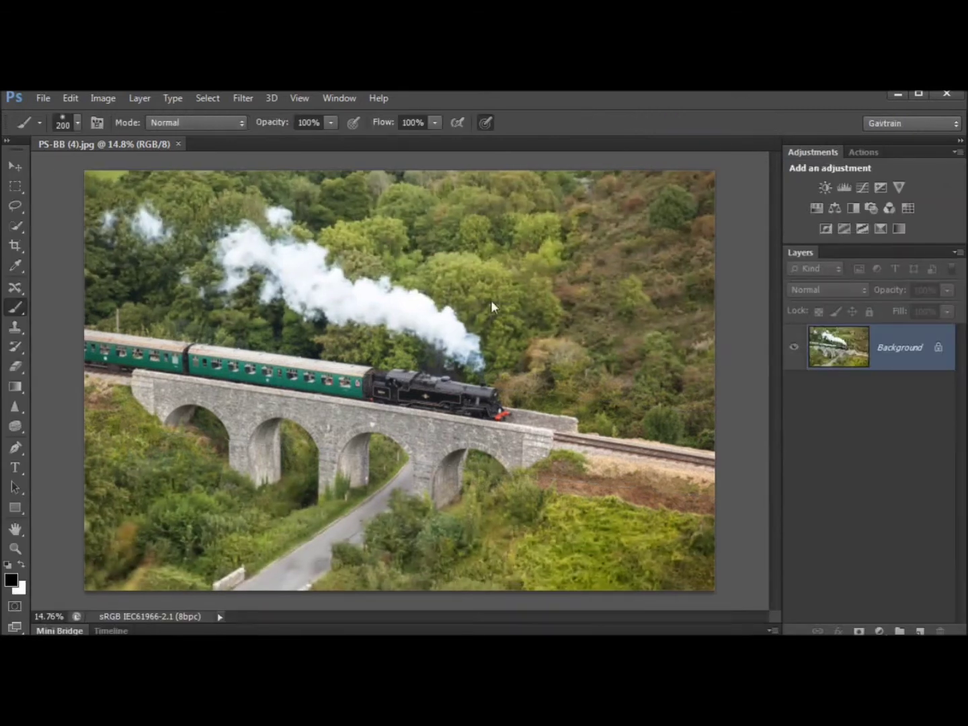
# Close the train photo and open PS-BB (3).jpg fitted to the window
pyautogui.click(178, 144)
pyautogui.click(70, 632)
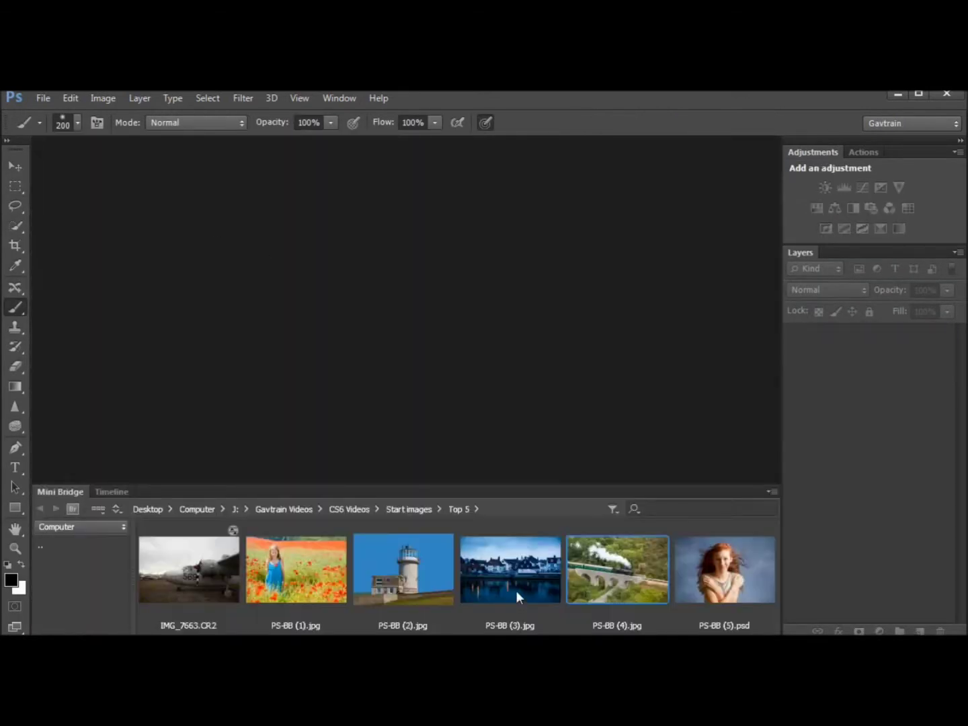
pyautogui.moveTo(515, 590); pyautogui.dragTo(430, 351)
pyautogui.doubleClick(74, 494)
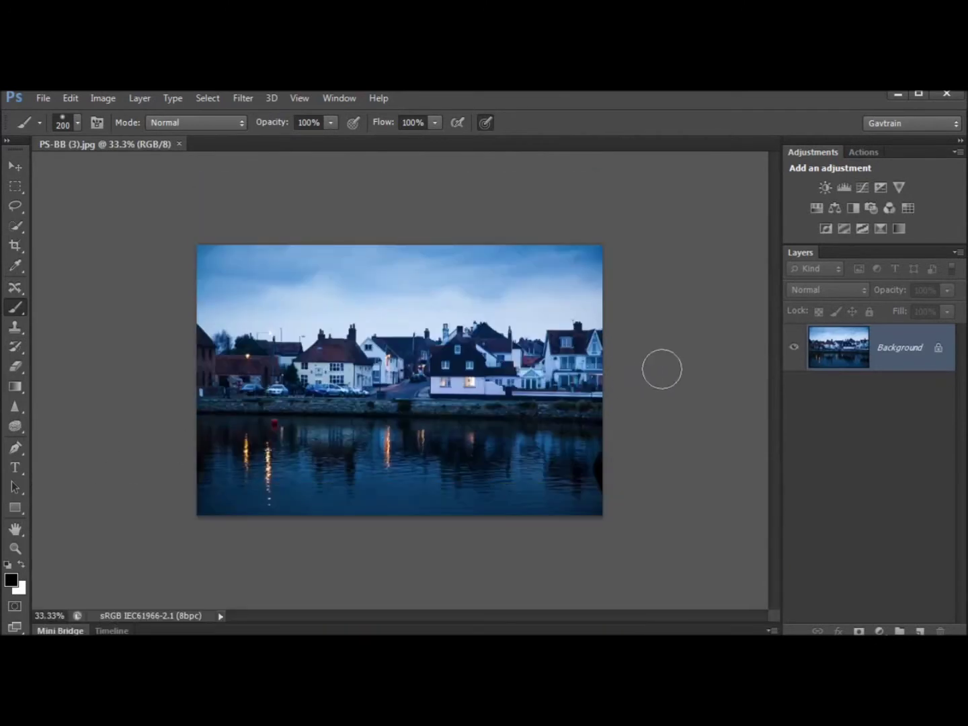
pyautogui.hotkey('ctrl', '0')
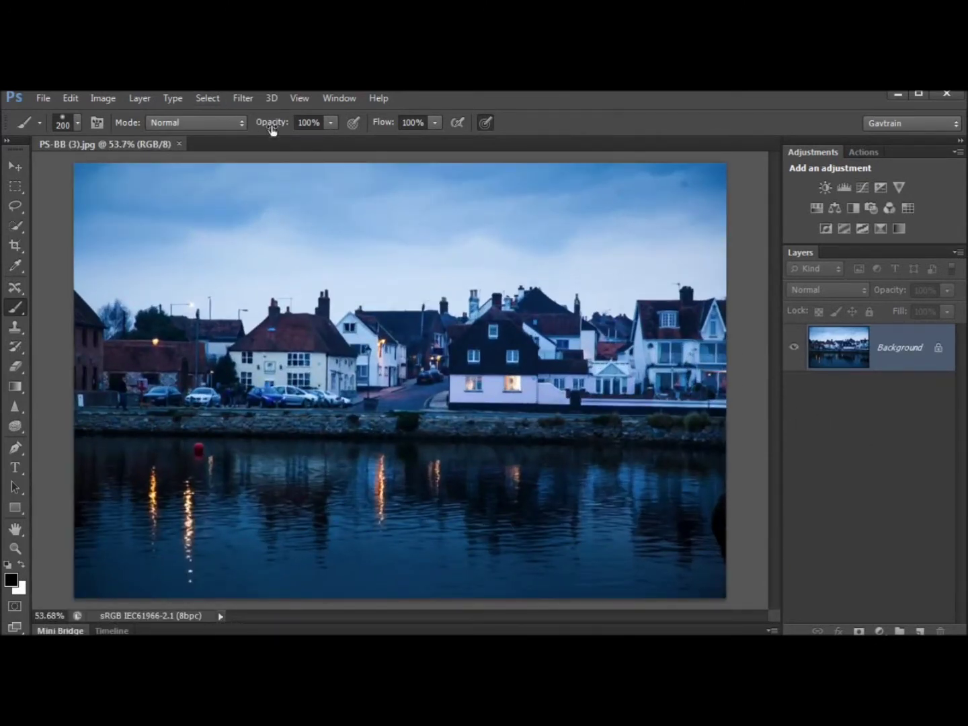
pyautogui.click(242, 100)
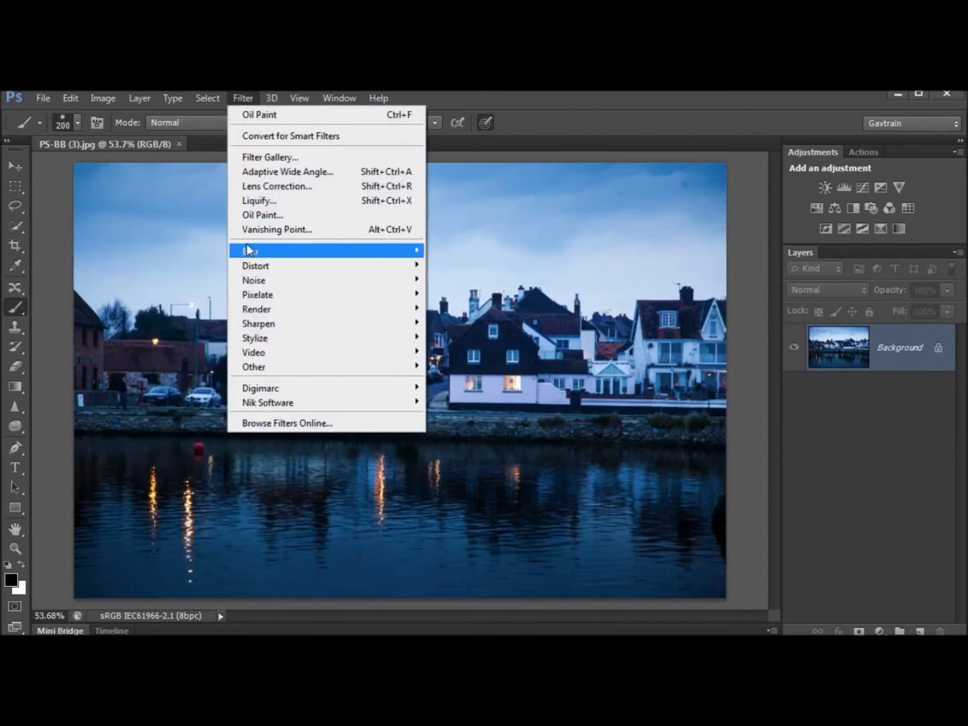
# Apply a 54 px Field Blur with 60% light bokeh, light range 117–122 and 21% bokeh colour
pyautogui.moveTo(251, 251)
pyautogui.click(205, 251)
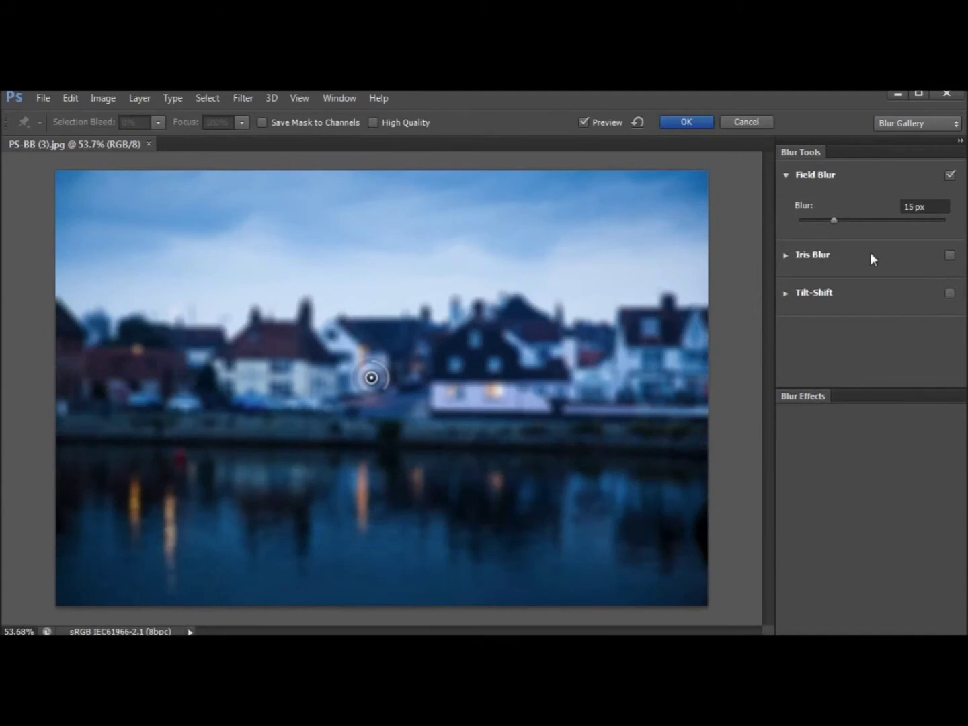
pyautogui.moveTo(829, 223); pyautogui.dragTo(850, 224)
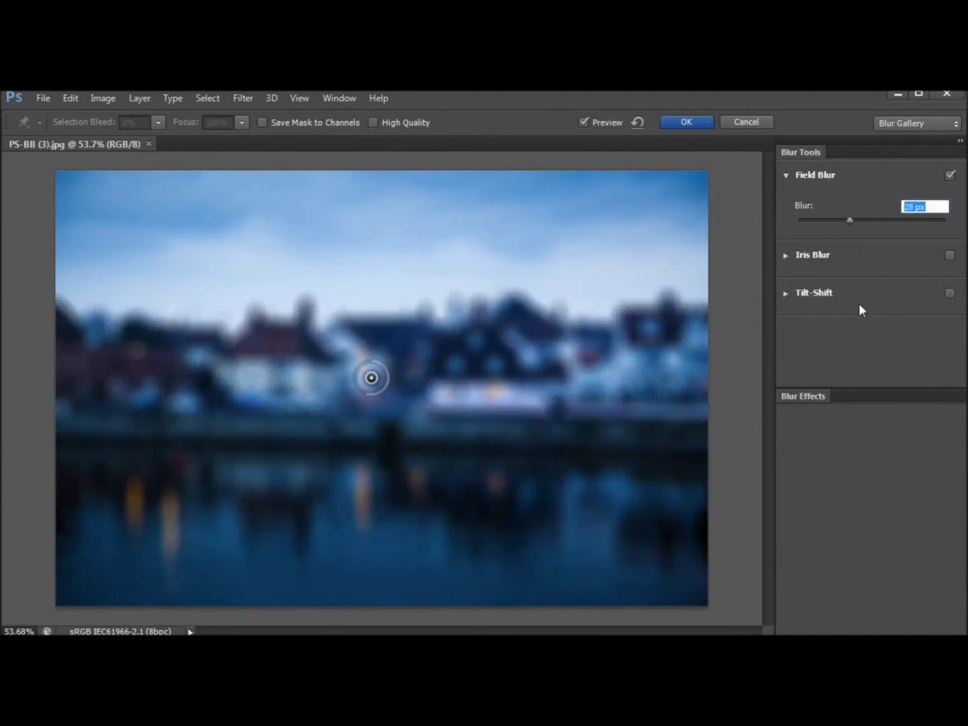
pyautogui.click(804, 397)
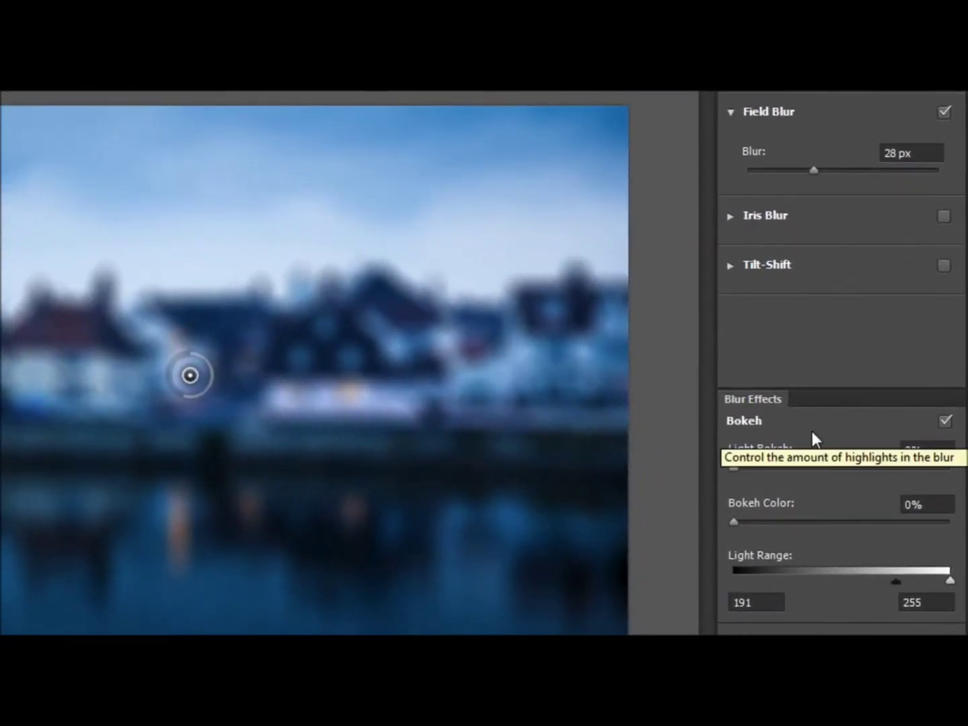
pyautogui.moveTo(733, 468); pyautogui.dragTo(862, 475)
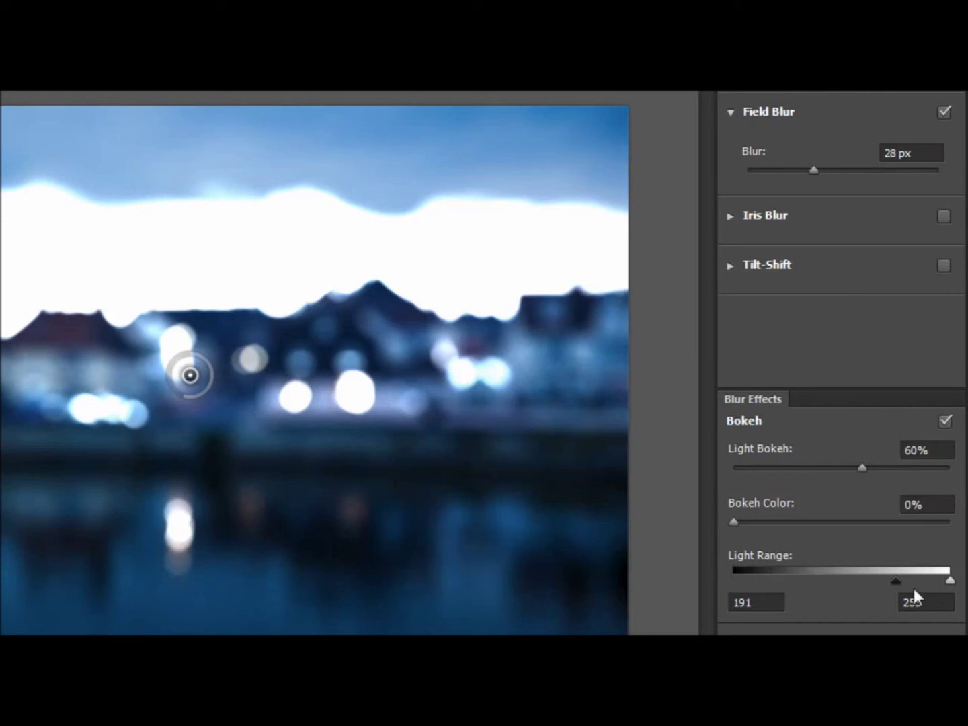
pyautogui.moveTo(897, 583); pyautogui.dragTo(844, 595)
pyautogui.moveTo(950, 583); pyautogui.dragTo(837, 579)
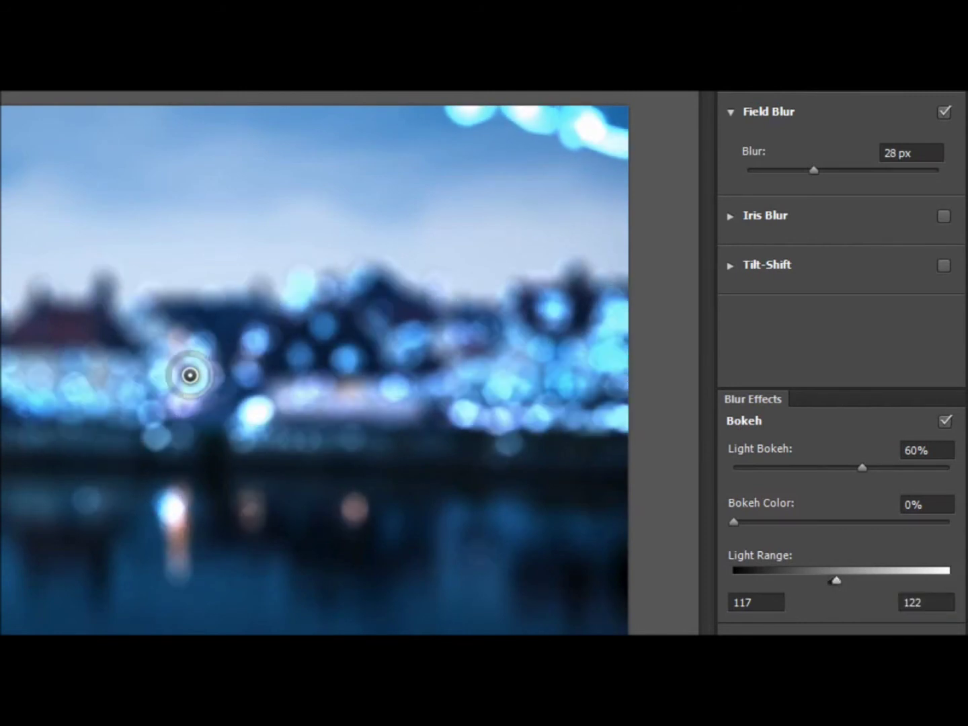
pyautogui.moveTo(815, 170)
pyautogui.mouseDown()
pyautogui.moveTo(840, 173)
pyautogui.moveTo(831, 170)
pyautogui.mouseUp()
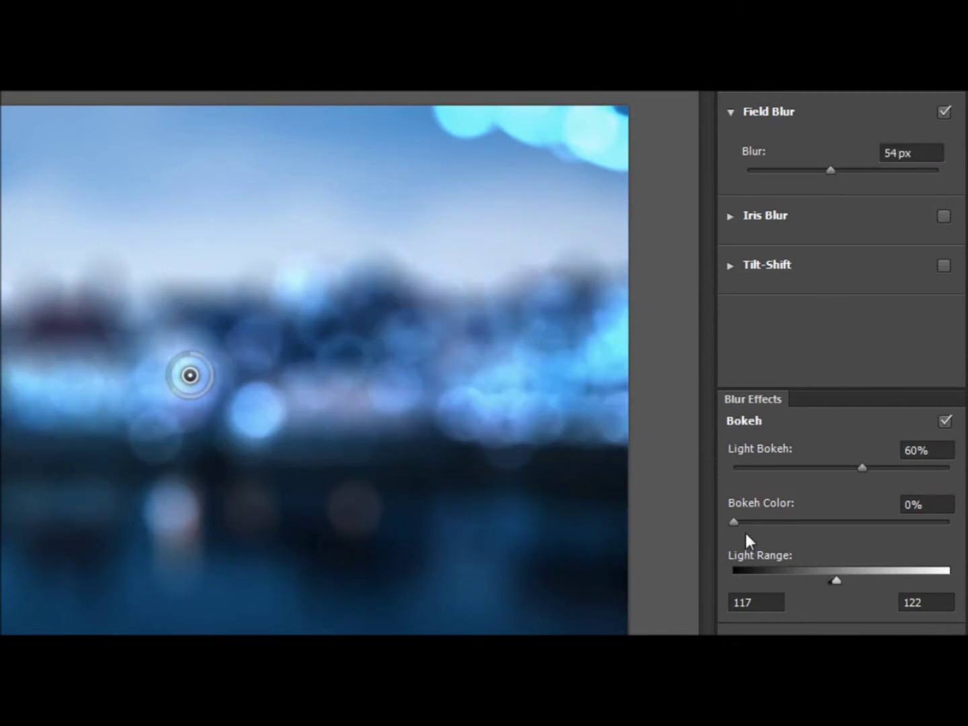
pyautogui.moveTo(743, 523); pyautogui.dragTo(780, 521)
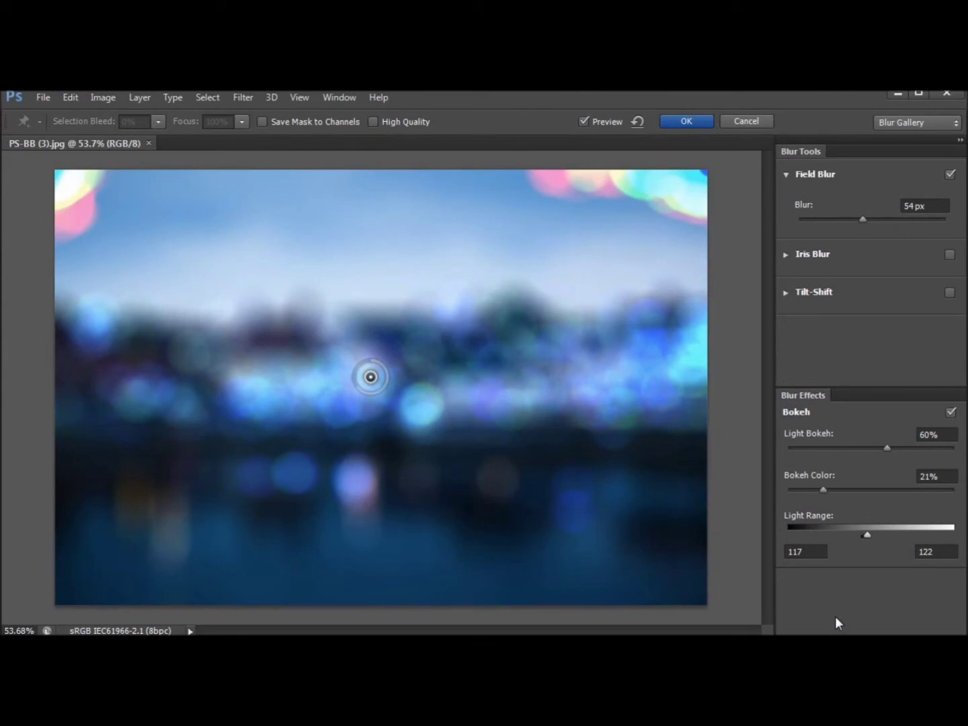
pyautogui.click(679, 122)
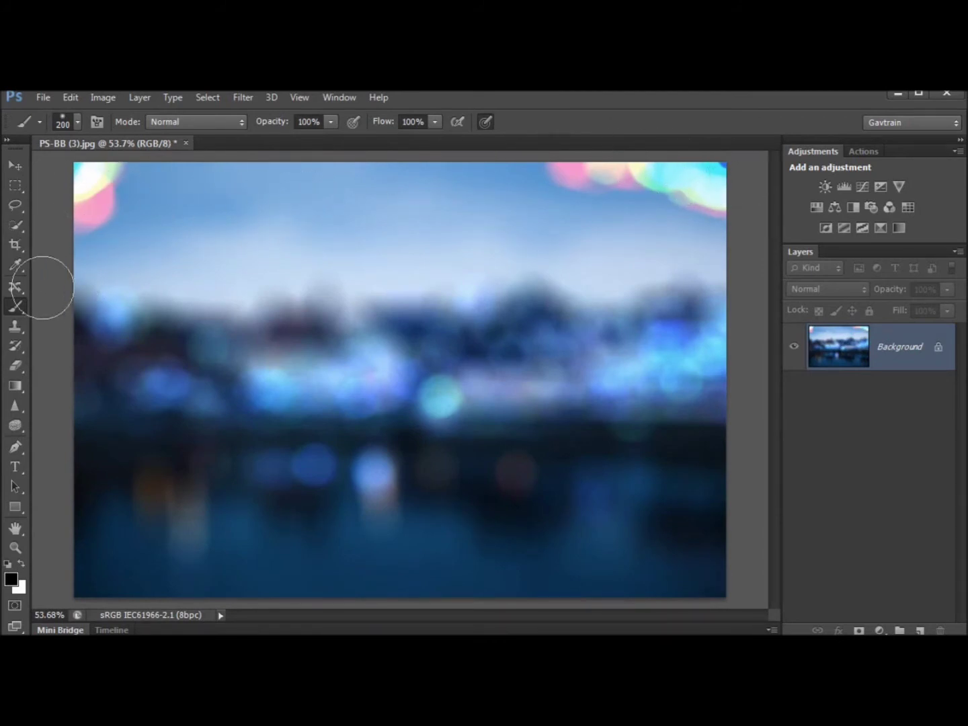
# Paint out the top-left pink bokeh spot with a 90 px Spot Healing Brush
pyautogui.click(20, 291)
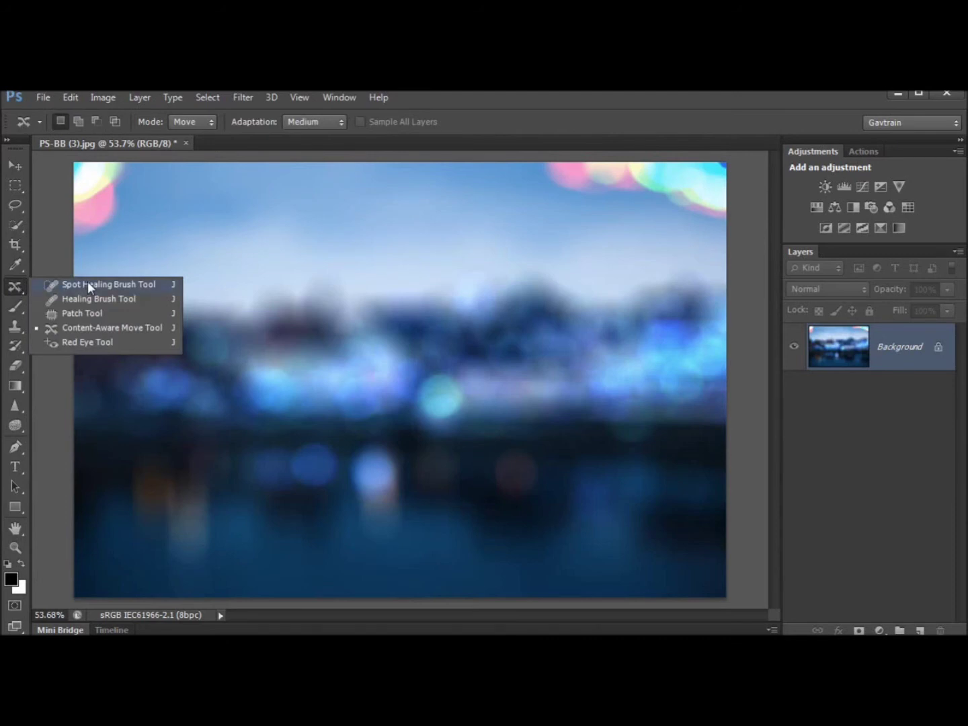
pyautogui.click(87, 282)
pyautogui.press(']')
pyautogui.press(']')
pyautogui.press(']')
pyautogui.press(']')
pyautogui.press(']')
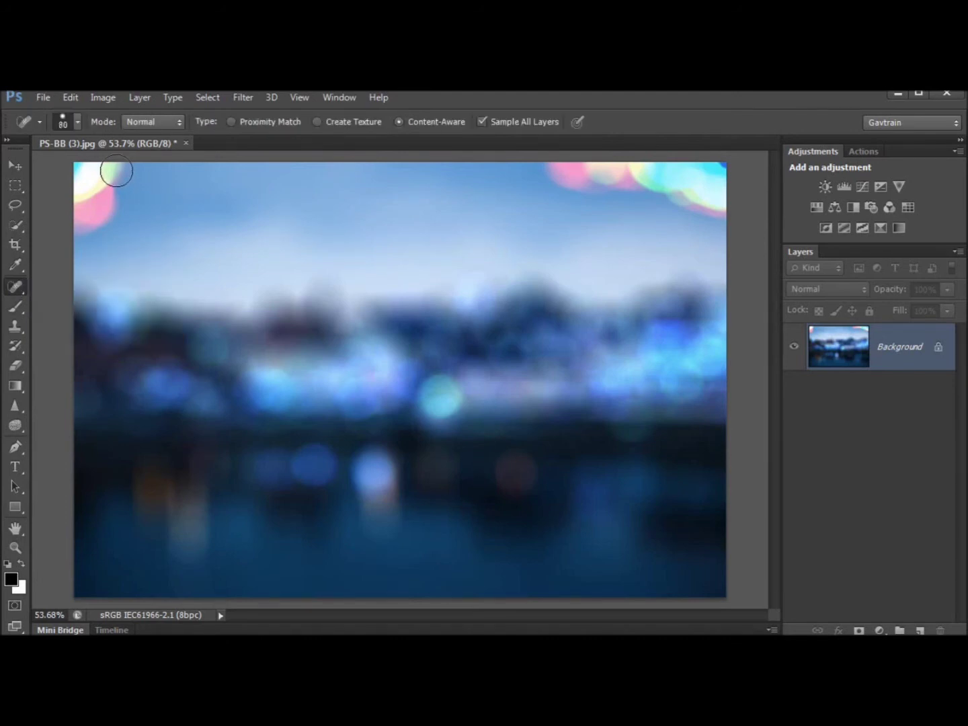
pyautogui.moveTo(117, 169)
pyautogui.mouseDown()
pyautogui.moveTo(70, 169)
pyautogui.moveTo(94, 169)
pyautogui.moveTo(66, 223)
pyautogui.mouseUp()
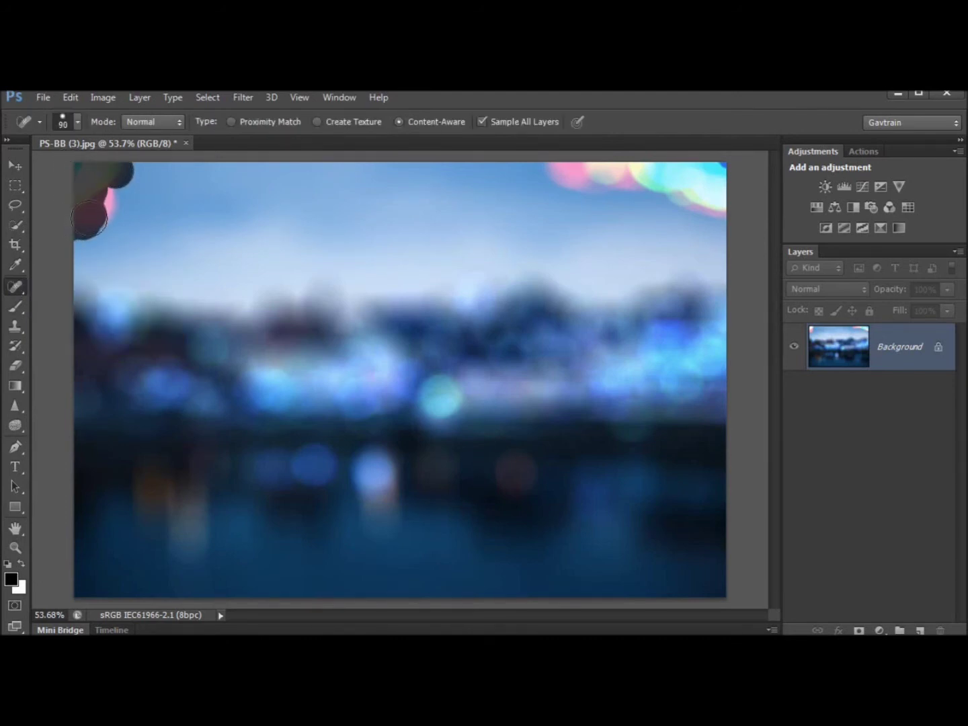
pyautogui.moveTo(88, 218)
pyautogui.mouseDown()
pyautogui.moveTo(112, 199)
pyautogui.moveTo(102, 210)
pyautogui.mouseUp()
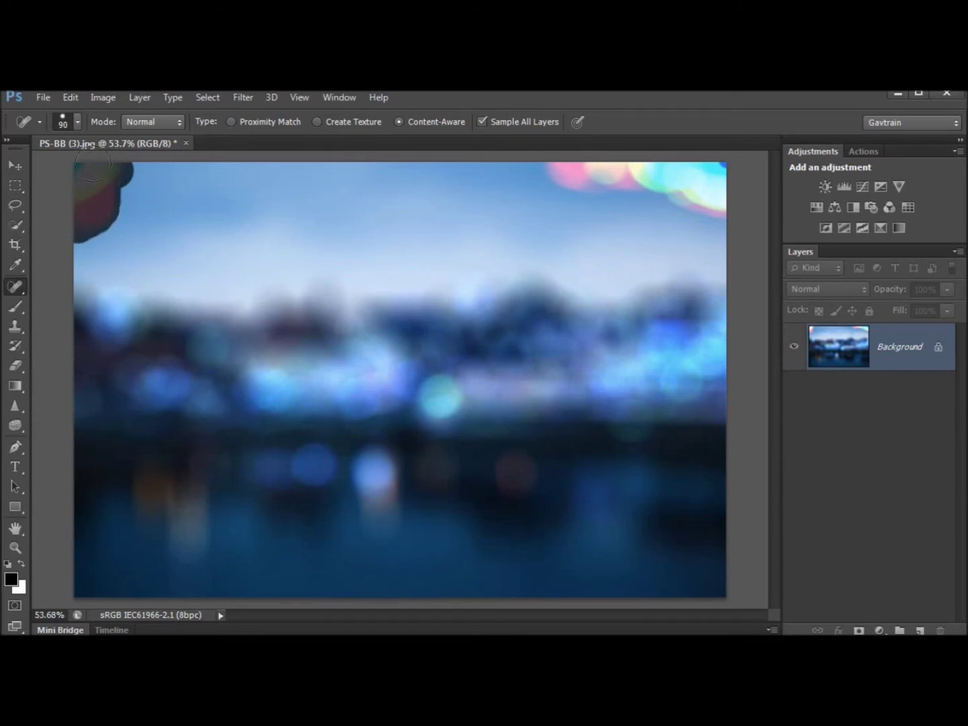
pyautogui.moveTo(99, 187); pyautogui.dragTo(101, 190)
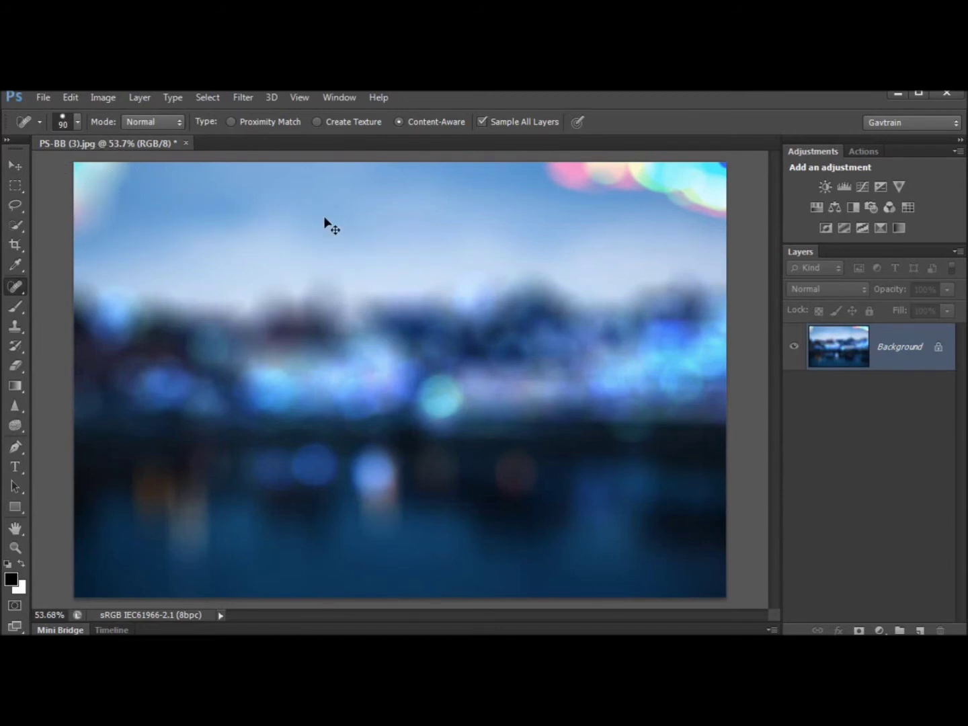
# Undo the healing stroke and switch to the Patch Tool
pyautogui.hotkey('ctrl', 'z')
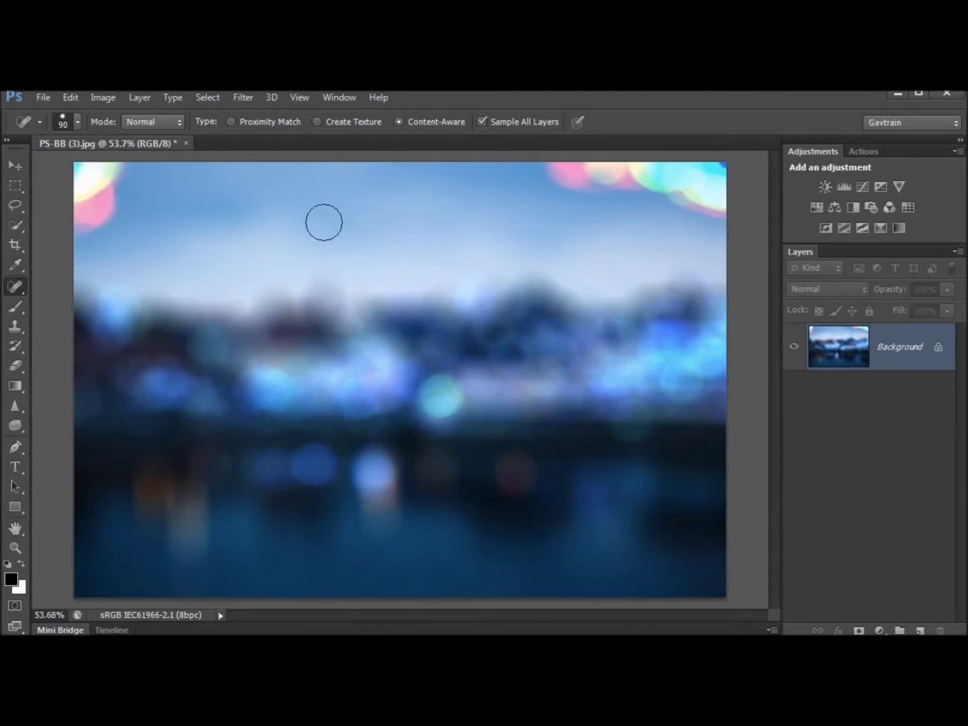
pyautogui.click(15, 289)
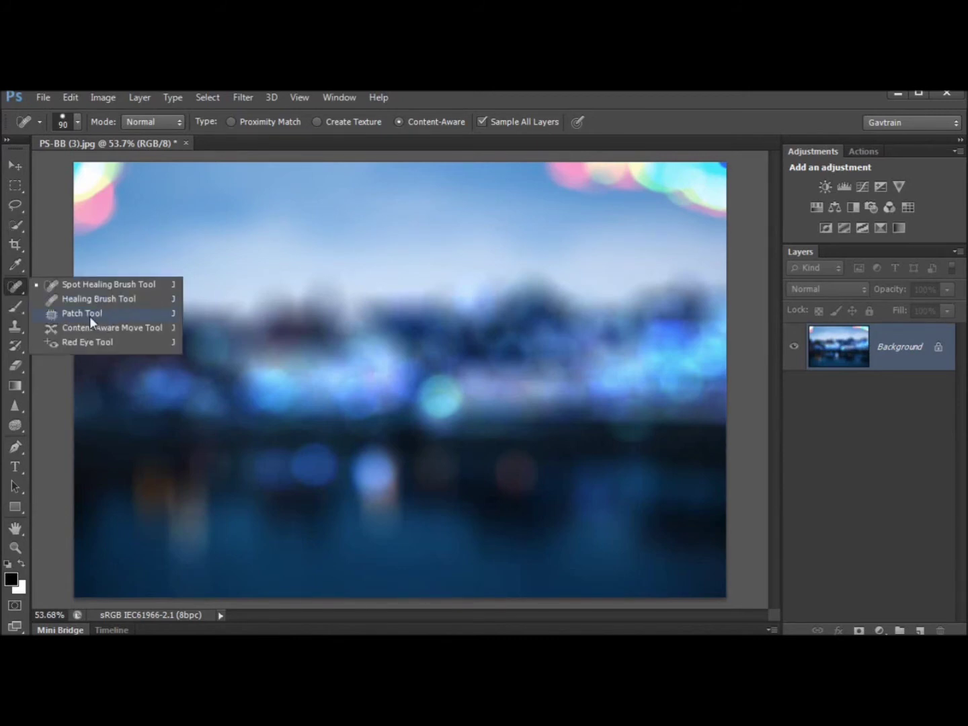
pyautogui.click(89, 315)
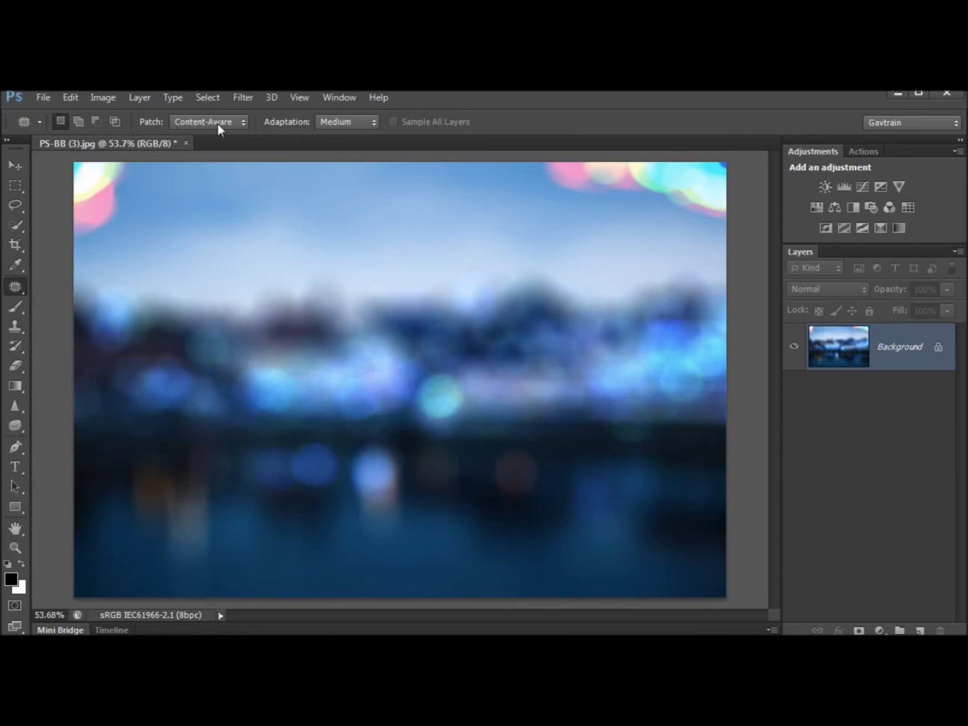
# Patch the pink bokeh in the top-left corner with clear sky and deselect
pyautogui.moveTo(138, 164)
pyautogui.mouseDown()
pyautogui.moveTo(126, 214)
pyautogui.moveTo(78, 250)
pyautogui.mouseUp()
pyautogui.moveTo(67, 204)
pyautogui.mouseDown()
pyautogui.moveTo(70, 163)
pyautogui.moveTo(145, 171)
pyautogui.mouseUp()
pyautogui.moveTo(115, 205); pyautogui.dragTo(315, 199)
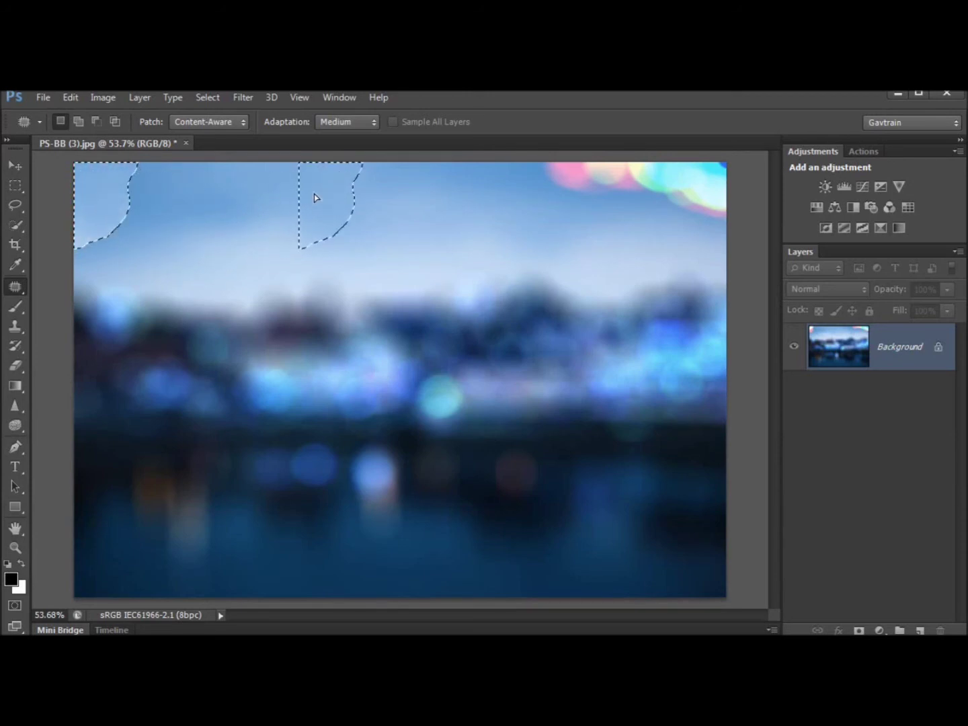
pyautogui.hotkey('ctrl', 'd')
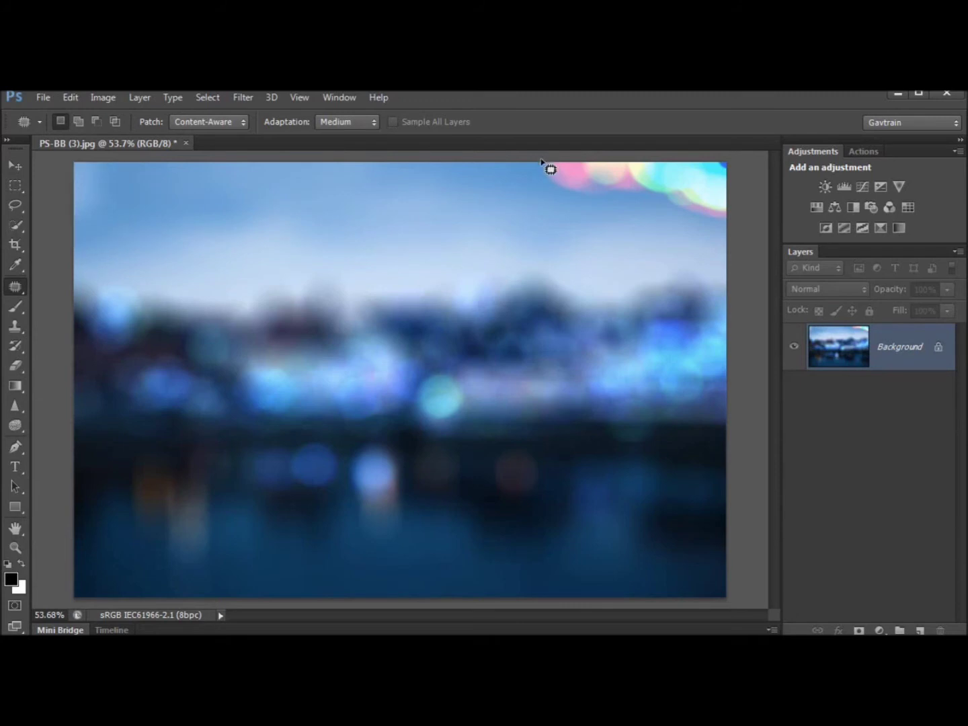
# Patch the top-right corner bokeh with nearby sky and deselect
pyautogui.moveTo(557, 200)
pyautogui.mouseDown()
pyautogui.moveTo(730, 230)
pyautogui.moveTo(744, 189)
pyautogui.moveTo(732, 152)
pyautogui.moveTo(542, 161)
pyautogui.mouseUp()
pyautogui.moveTo(644, 202)
pyautogui.mouseDown()
pyautogui.moveTo(360, 222)
pyautogui.moveTo(343, 200)
pyautogui.mouseUp()
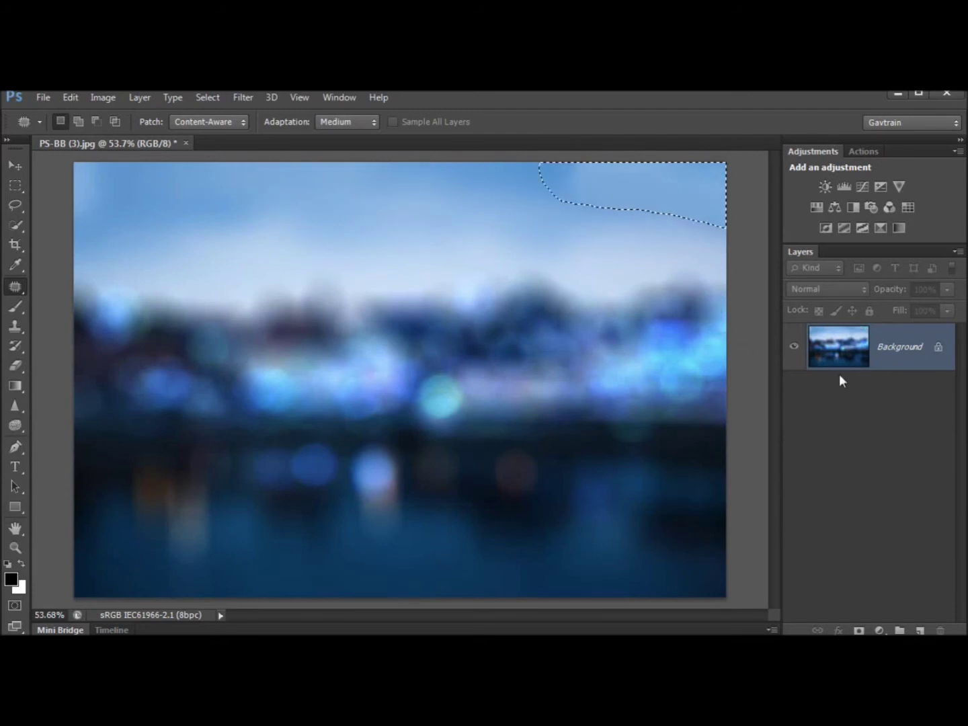
pyautogui.hotkey('ctrl', 'd')
# Open PS-BB (5).psd from Mini Bridge and zoom in on the girl's bracelets
pyautogui.click(80, 631)
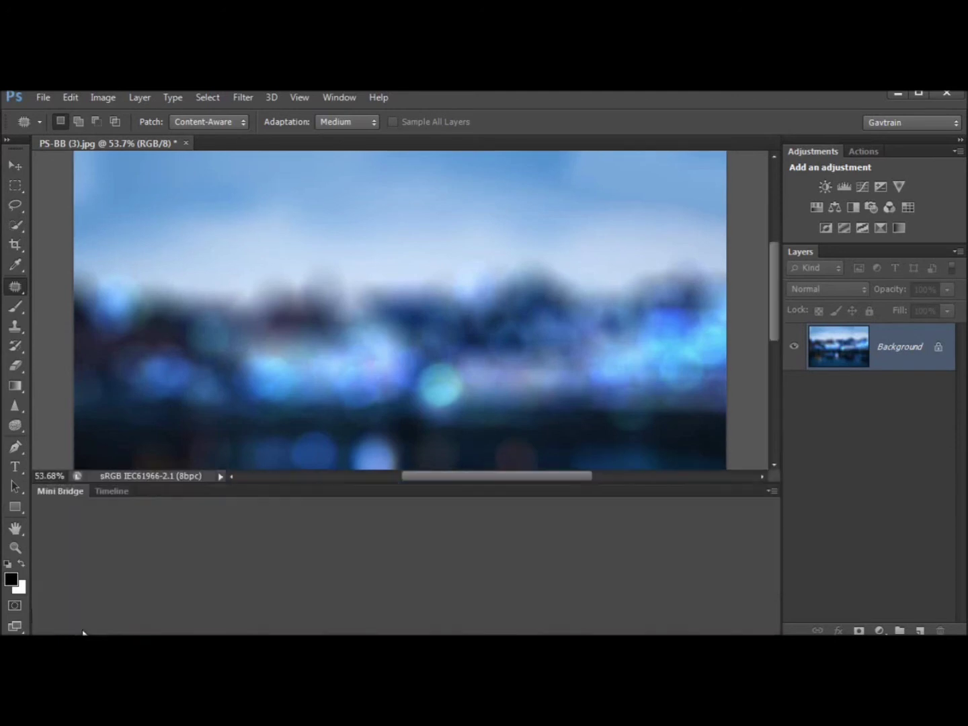
pyautogui.click(693, 597)
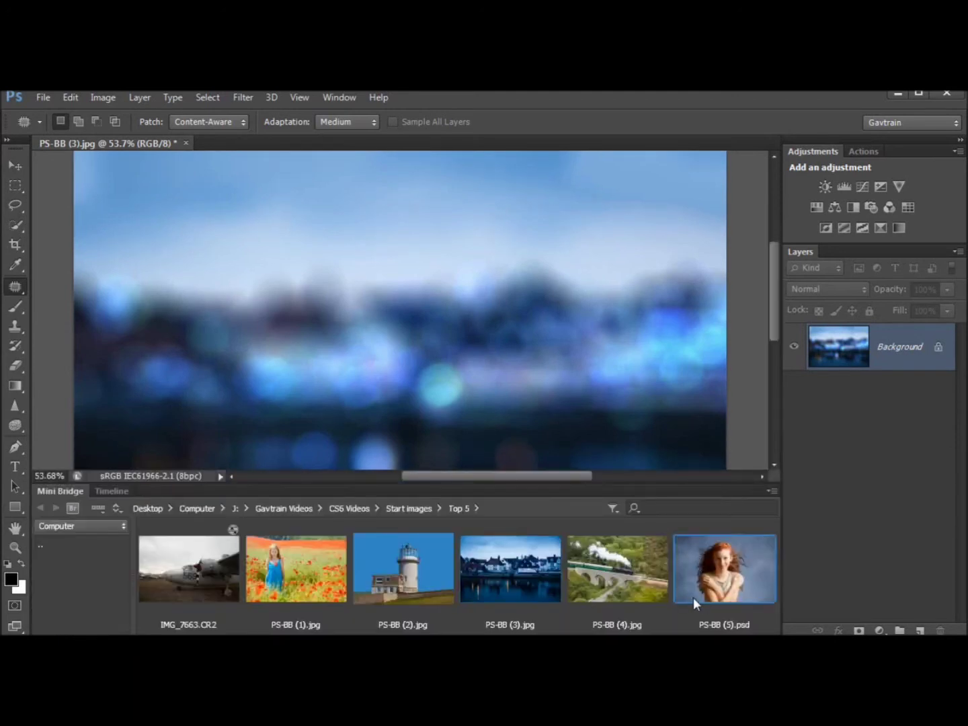
pyautogui.doubleClick(718, 572)
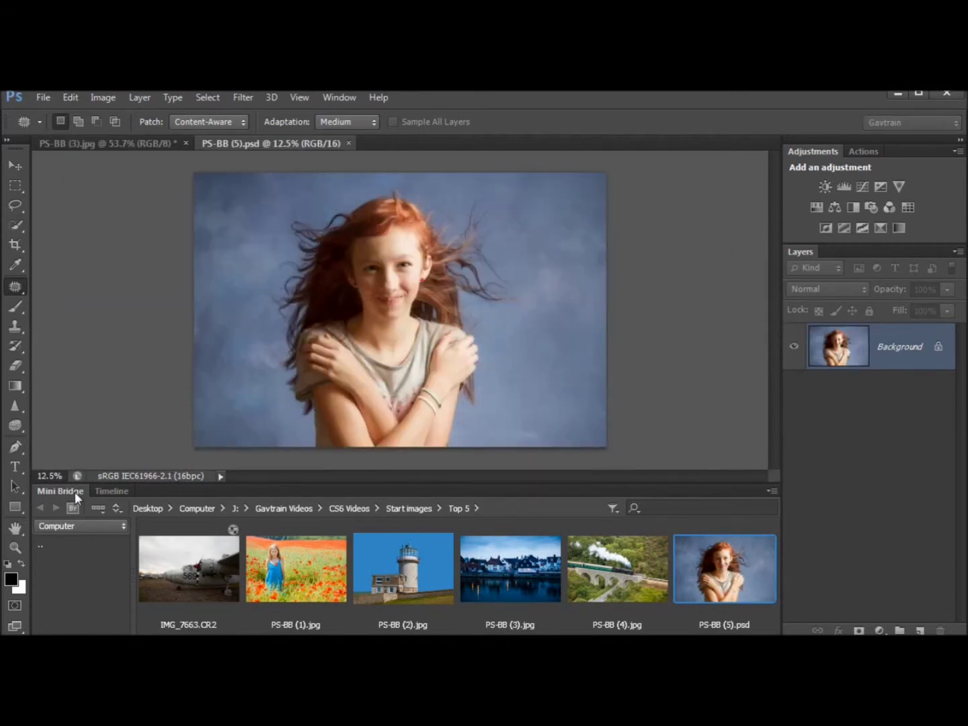
pyautogui.doubleClick(76, 491)
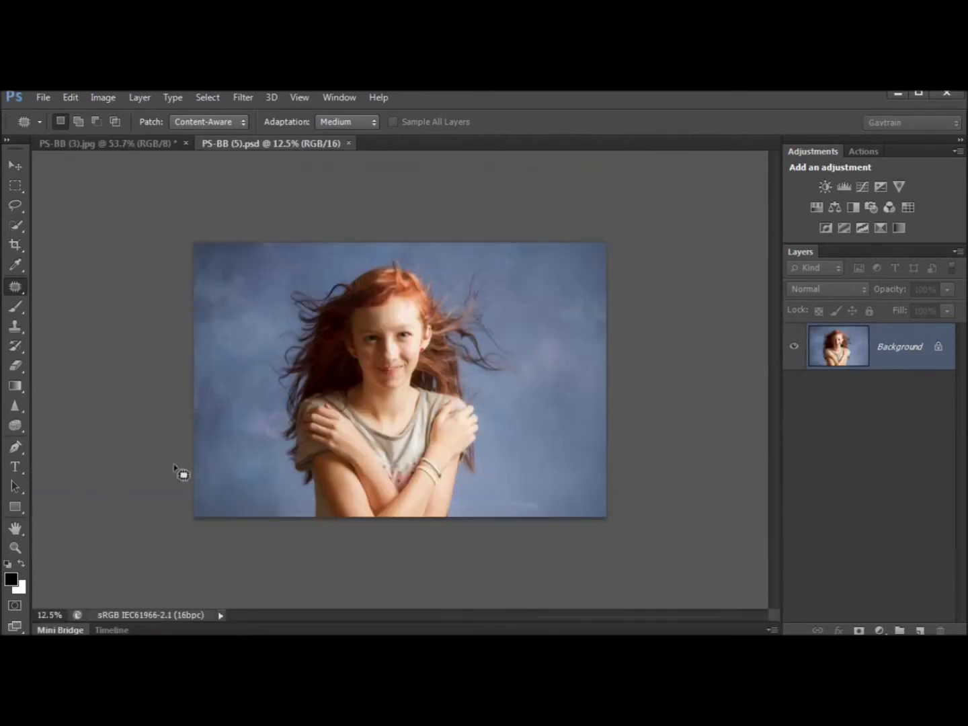
pyautogui.scroll(6, 511, 493)
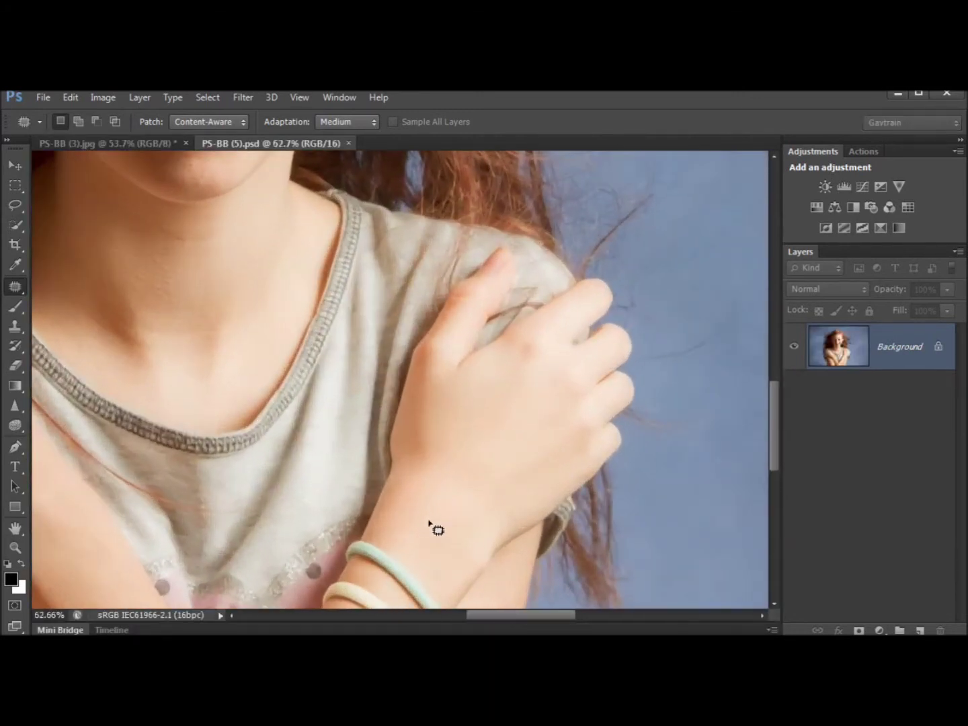
pyautogui.moveTo(431, 523); pyautogui.dragTo(405, 329)
pyautogui.scroll(3, 404, 390)
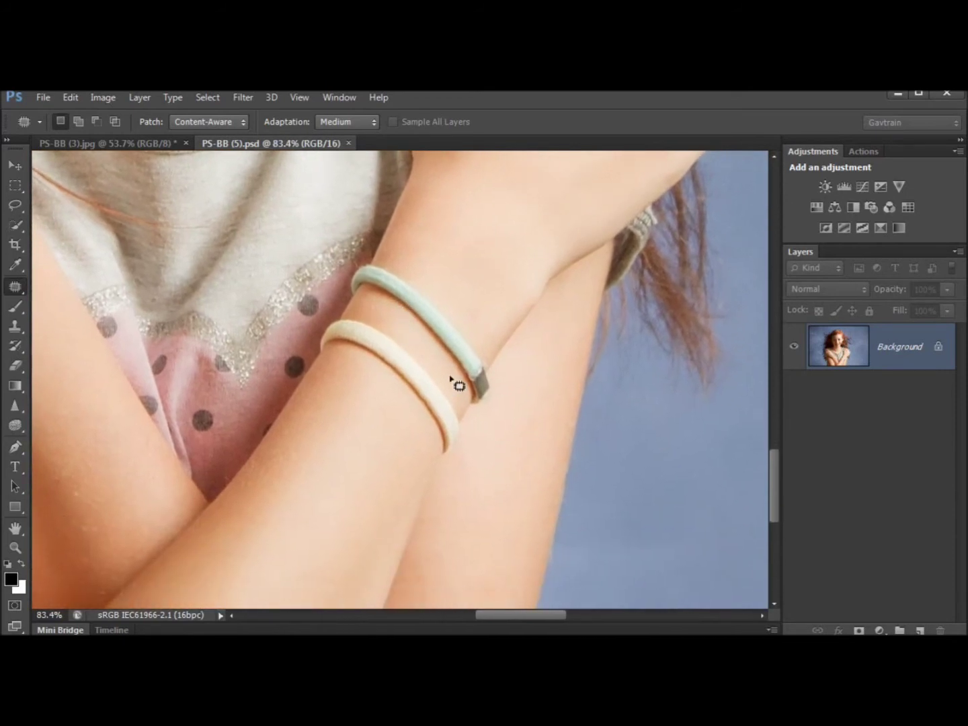
# Try healing the teal bracelet with a 35 px Spot Healing Brush, undo, and pick the Patch Tool
pyautogui.rightClick(16, 288)
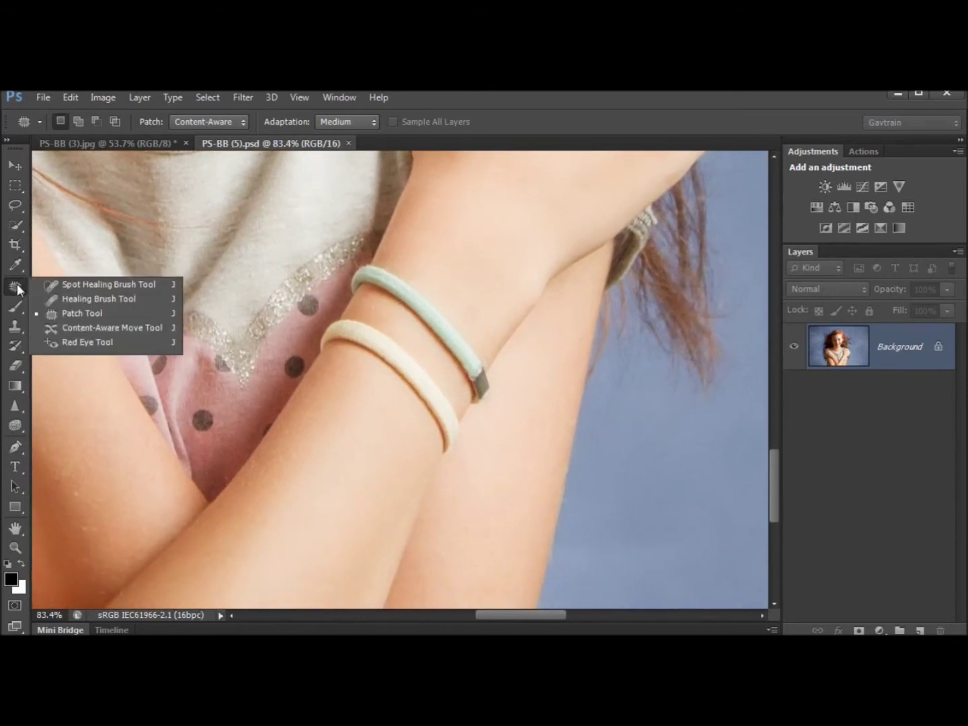
pyautogui.click(66, 289)
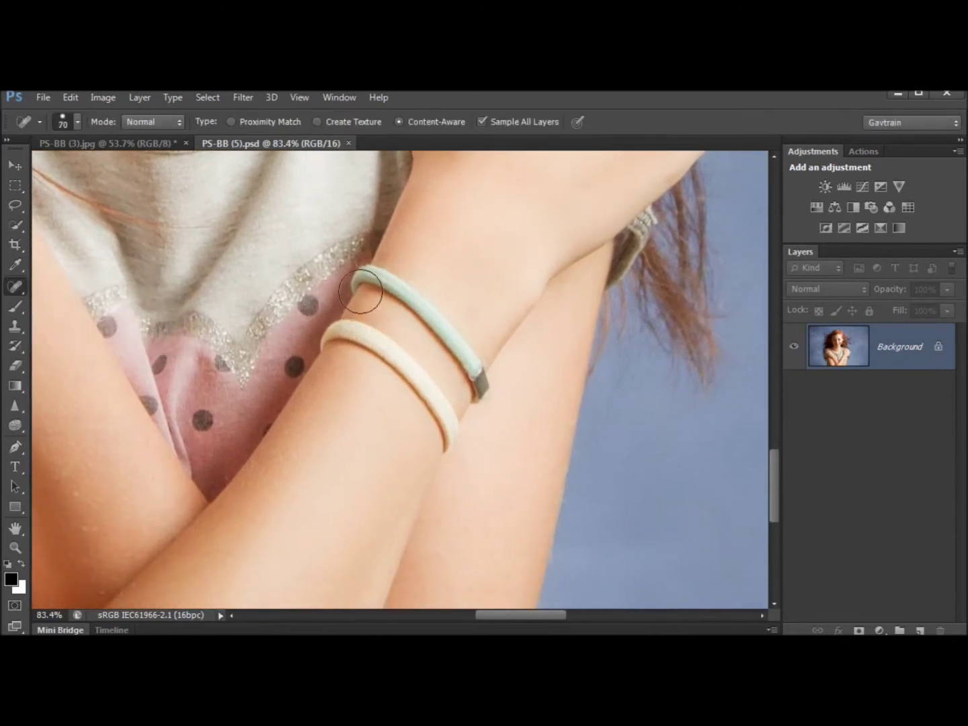
pyautogui.press('[')
pyautogui.press('[')
pyautogui.press('[')
pyautogui.press('[')
pyautogui.press('[')
pyautogui.moveTo(355, 279)
pyautogui.mouseDown()
pyautogui.moveTo(384, 275)
pyautogui.moveTo(430, 310)
pyautogui.moveTo(492, 403)
pyautogui.mouseUp()
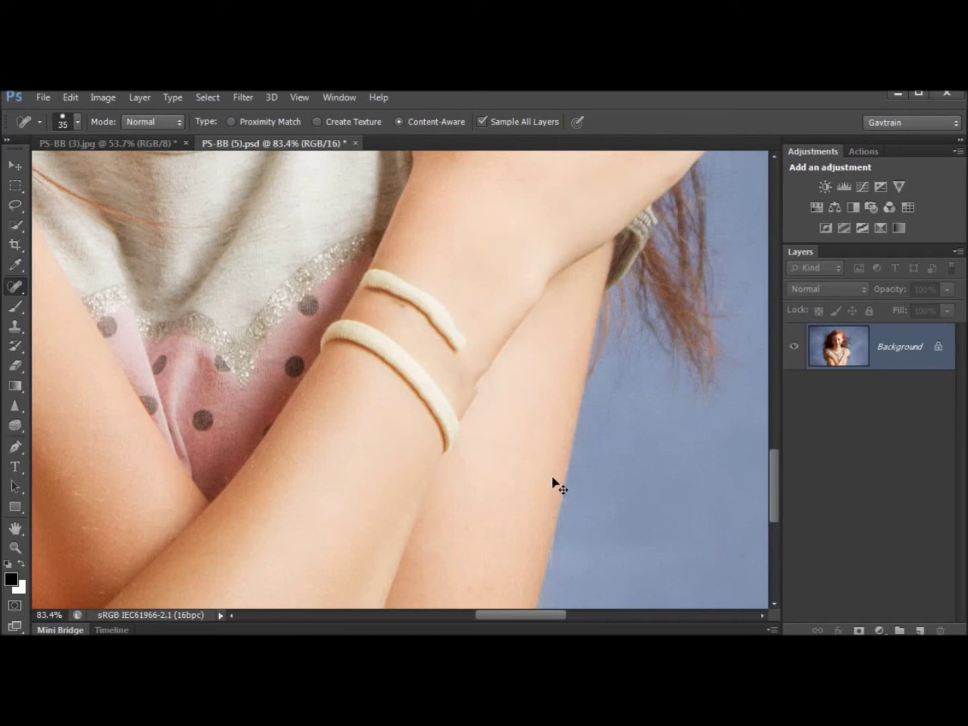
pyautogui.hotkey('ctrl', 'z')
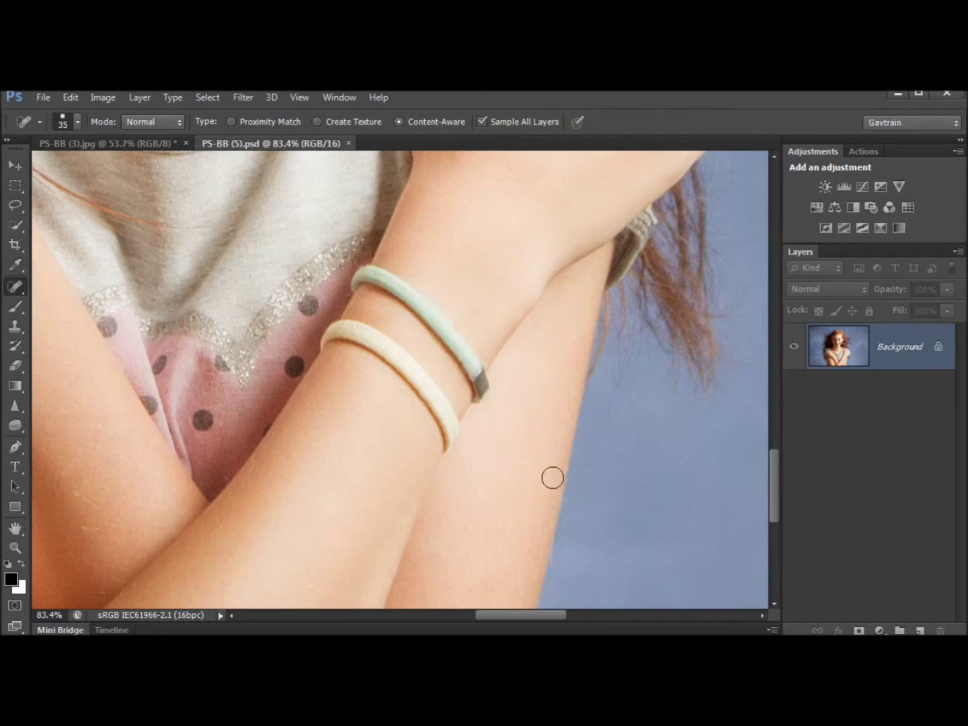
pyautogui.rightClick(15, 287)
pyautogui.click(76, 314)
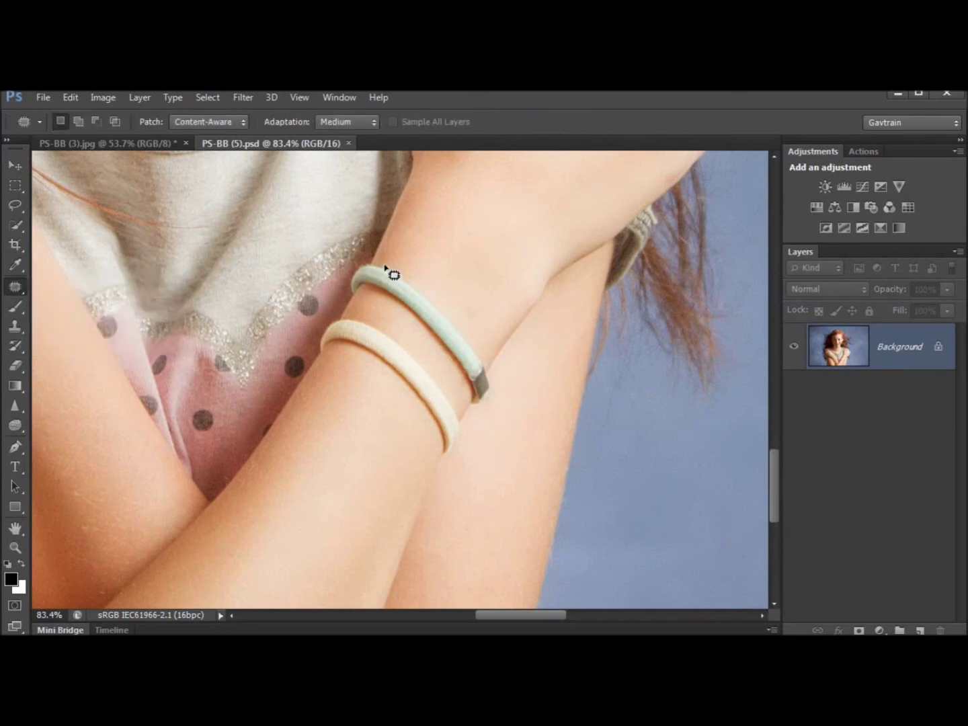
# Patch the teal bracelet with nearby bare skin, deselect, and zoom out
pyautogui.moveTo(355, 296)
pyautogui.mouseDown()
pyautogui.moveTo(414, 333)
pyautogui.moveTo(475, 412)
pyautogui.moveTo(494, 414)
pyautogui.moveTo(500, 383)
pyautogui.moveTo(475, 327)
pyautogui.moveTo(396, 268)
pyautogui.mouseUp()
pyautogui.moveTo(446, 335); pyautogui.dragTo(374, 501)
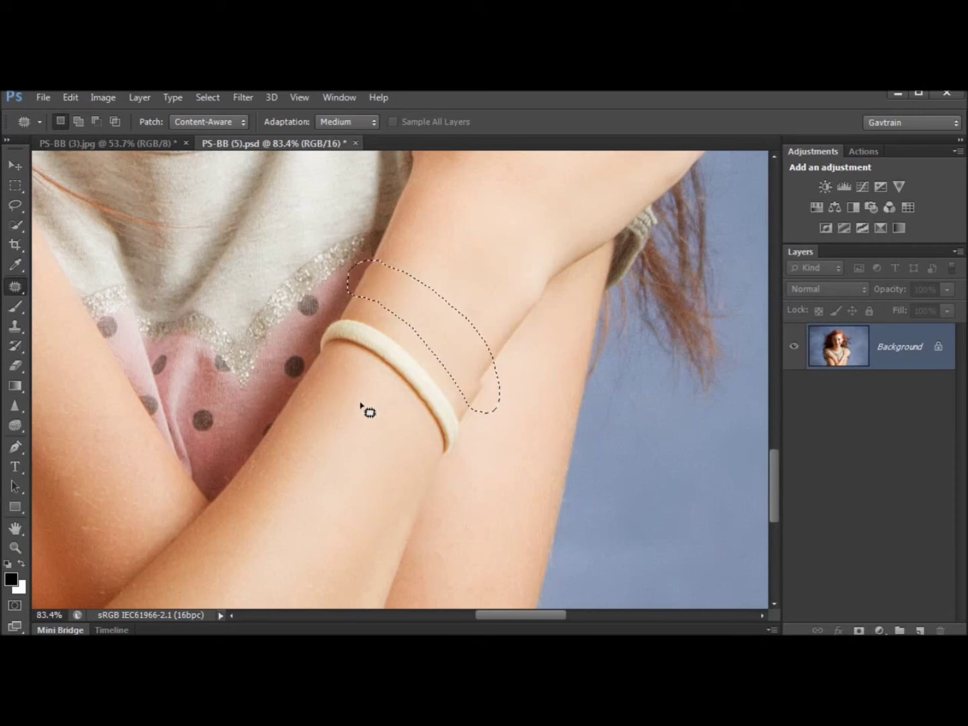
pyautogui.hotkey('ctrl', 'd')
pyautogui.scroll(-6, 404, 426)
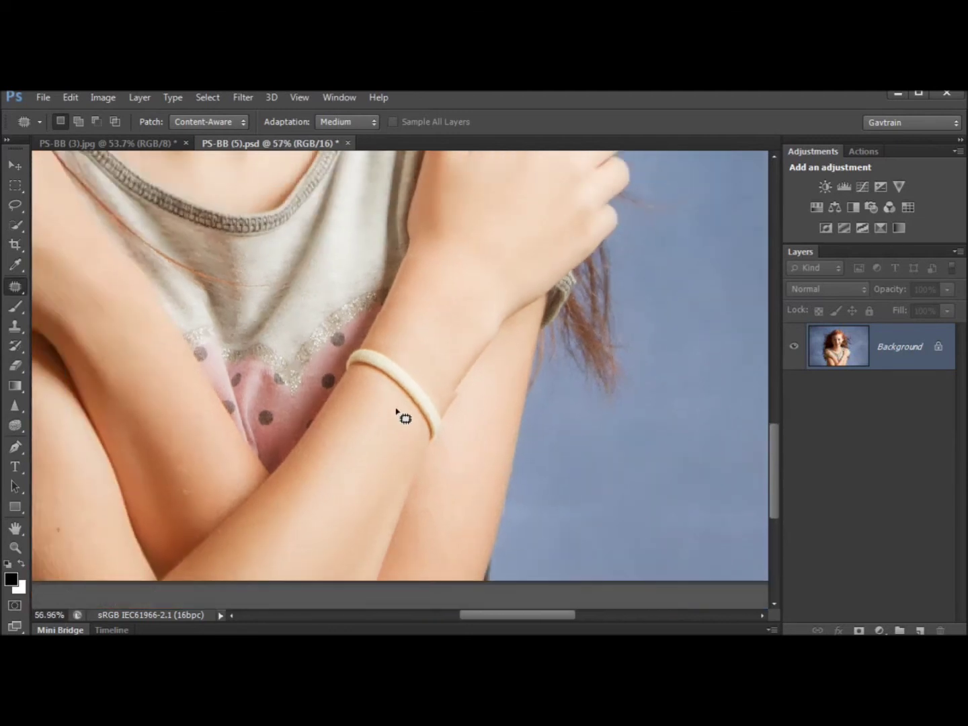
# Load the Cut Out selection and move the girl onto the blurred harbour image
pyautogui.scroll(1, 388, 425)
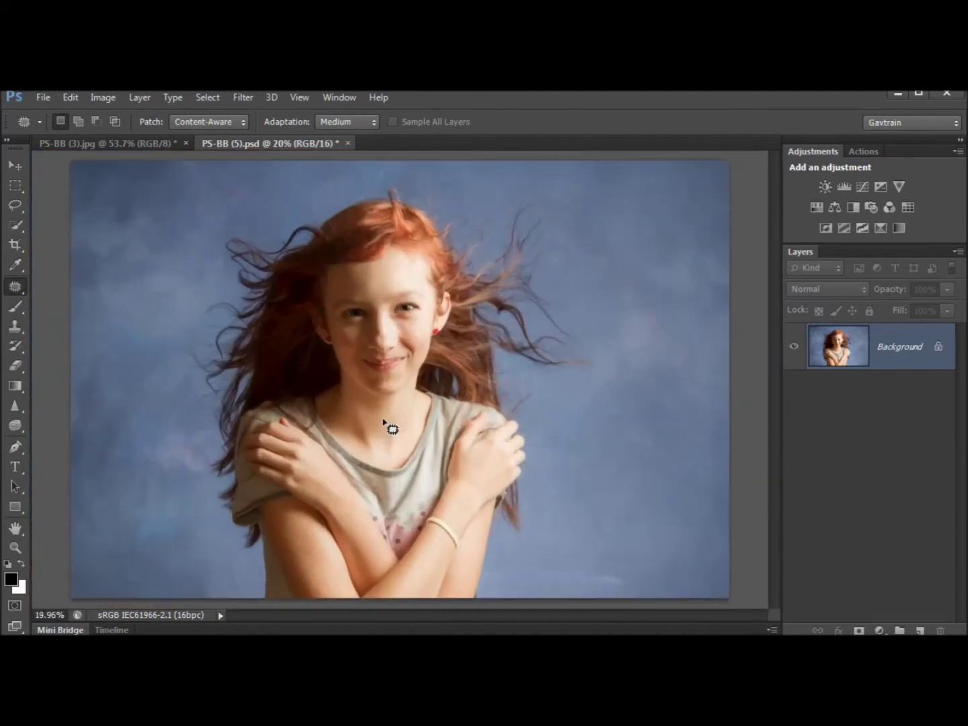
pyautogui.scroll(-1, 389, 427)
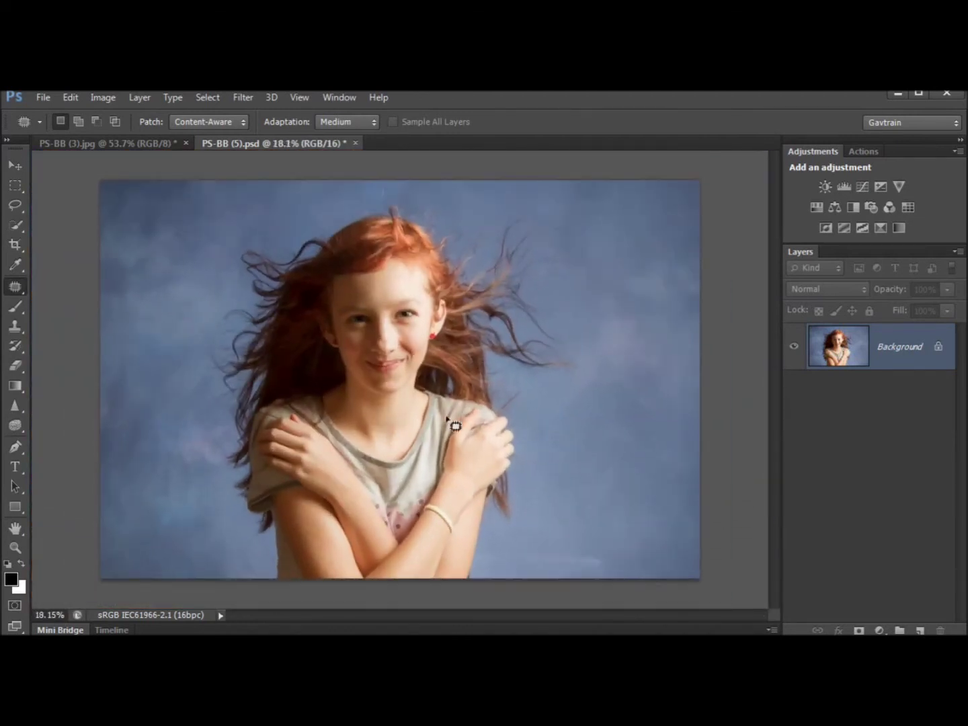
pyautogui.click(207, 99)
pyautogui.click(244, 361)
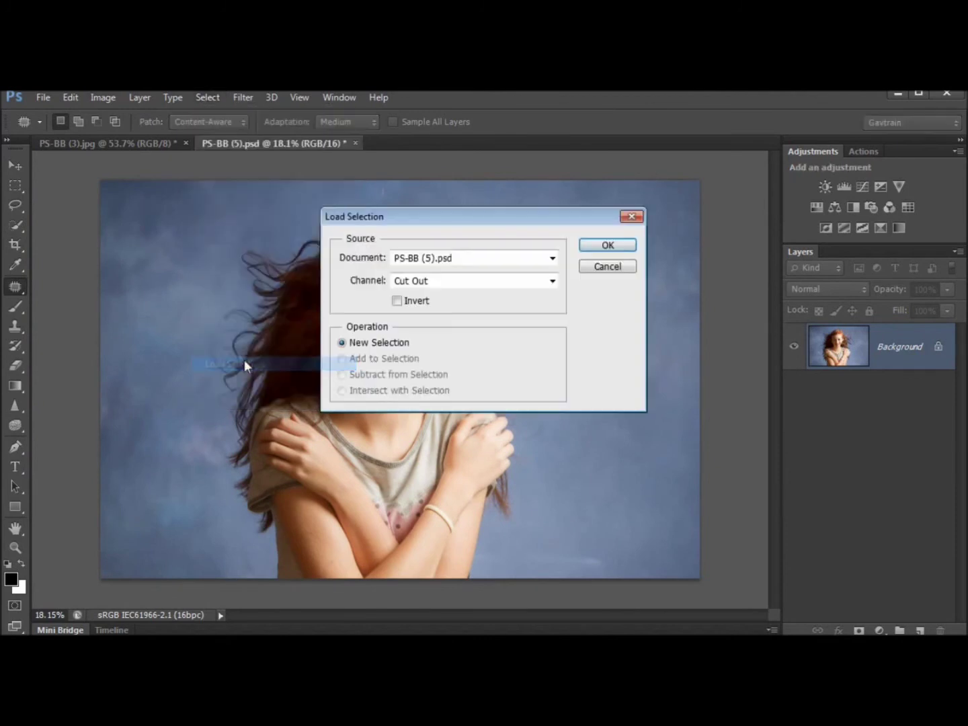
pyautogui.click(608, 248)
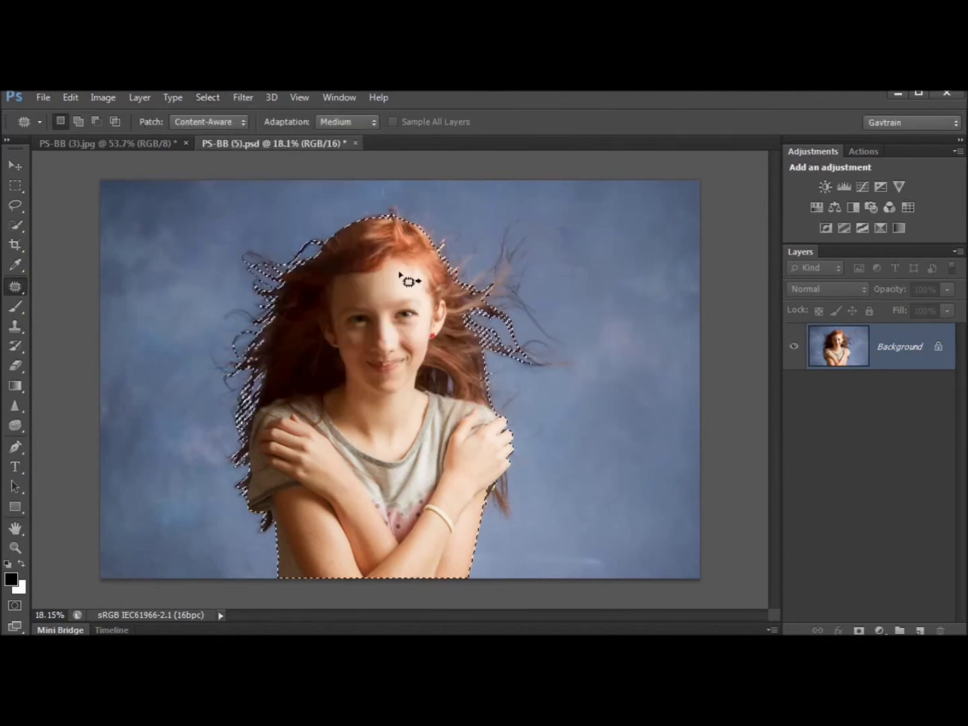
pyautogui.click(21, 163)
pyautogui.moveTo(373, 395); pyautogui.dragTo(299, 390)
pyautogui.hotkey('ctrl', '-')
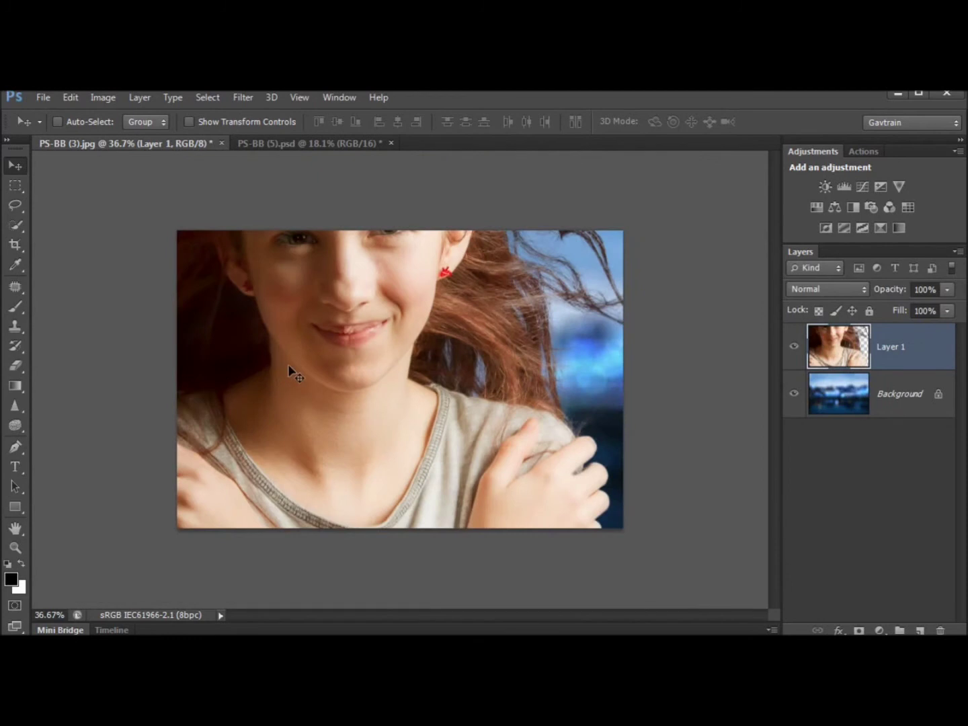
# Scale the girl to about 67.5%, position her on the left, and commit the transform
pyautogui.hotkey('ctrl', 't')
pyautogui.hotkey('ctrl', '-')
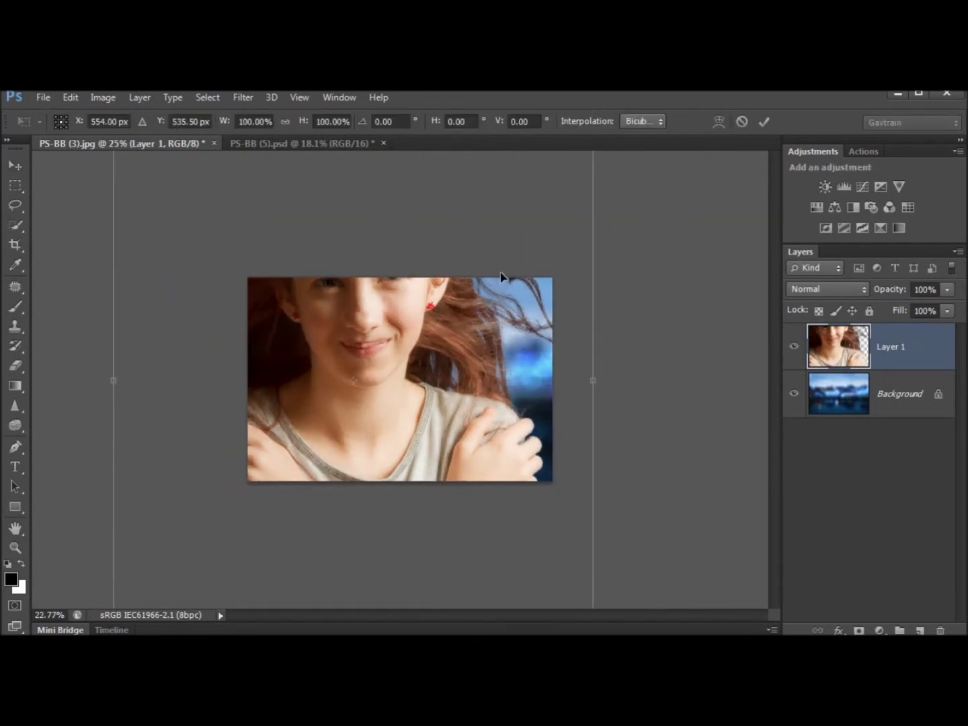
pyautogui.scroll(-2, 501, 276)
pyautogui.moveTo(544, 183); pyautogui.dragTo(427, 310)
pyautogui.moveTo(311, 459); pyautogui.dragTo(350, 417)
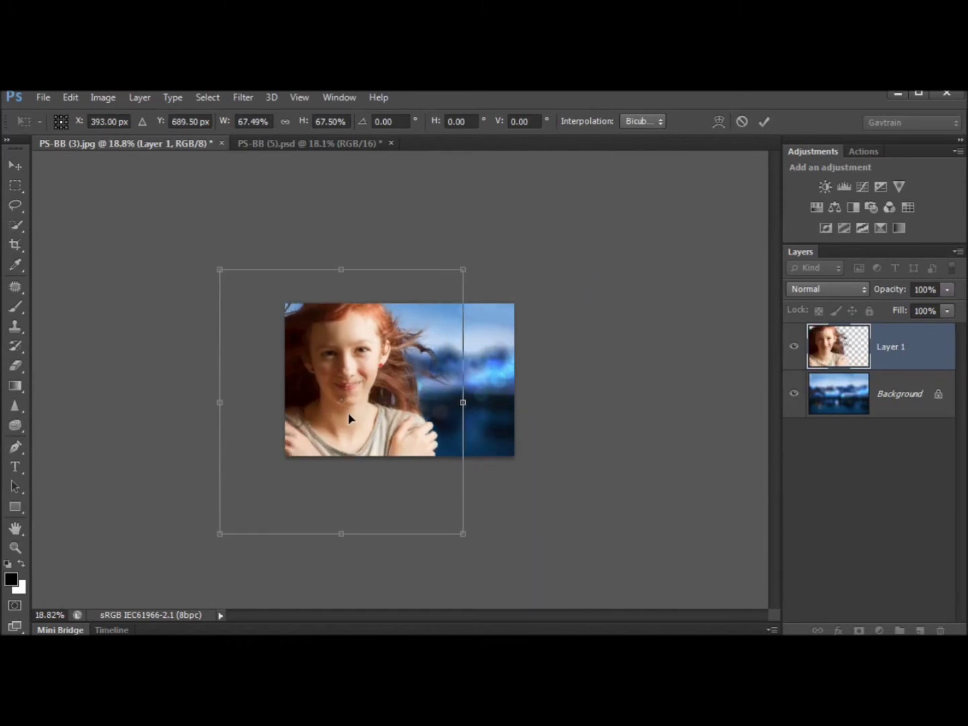
pyautogui.scroll(4, 350, 417)
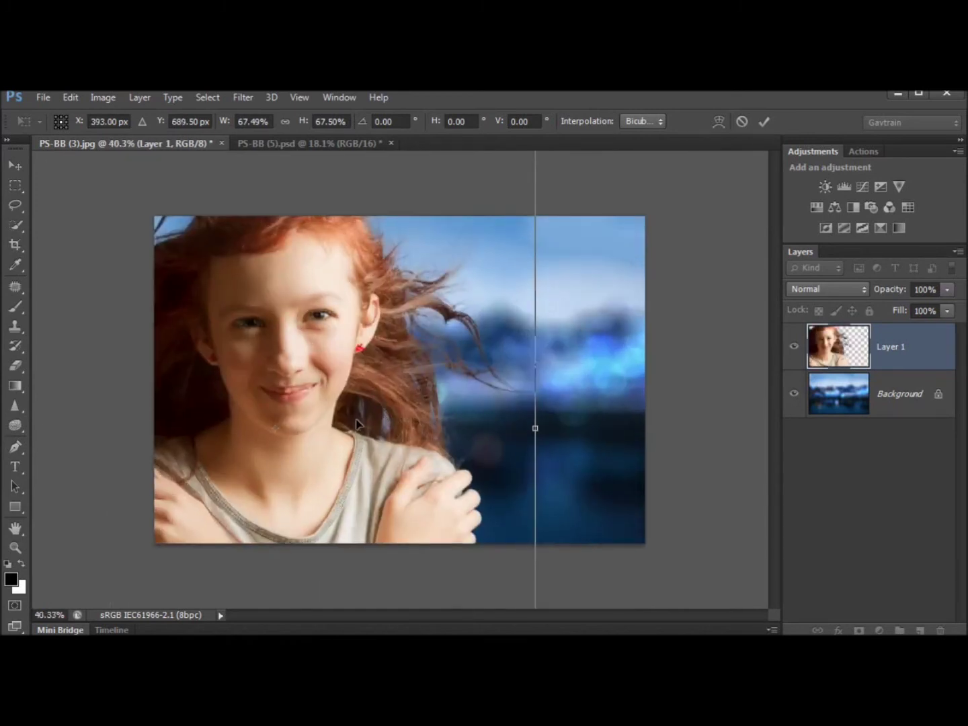
pyautogui.moveTo(357, 424); pyautogui.dragTo(331, 408)
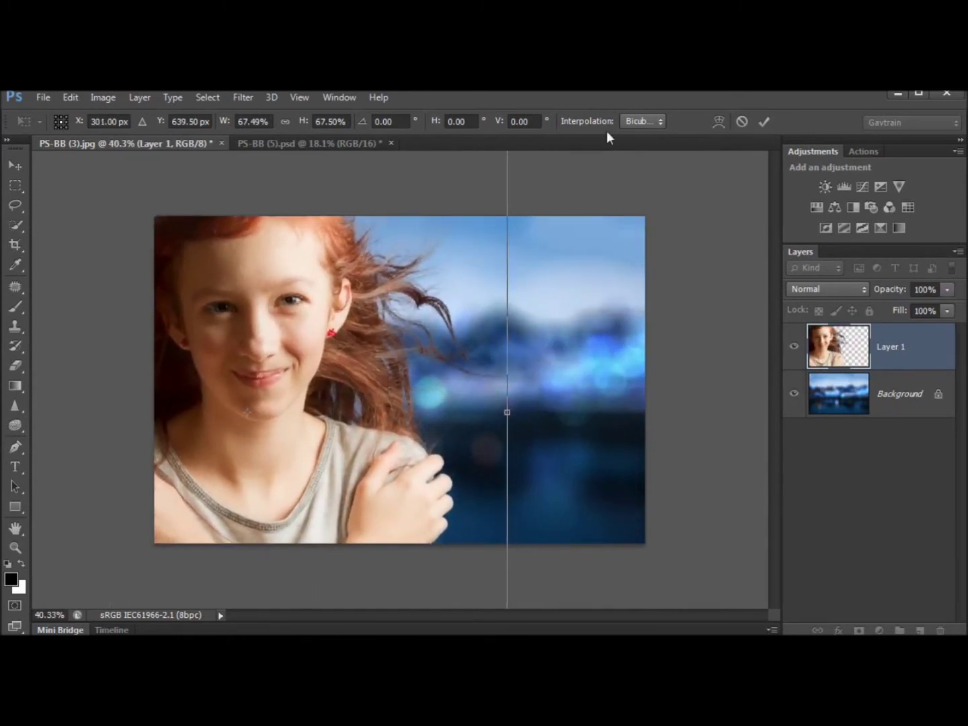
pyautogui.click(764, 122)
pyautogui.scroll(-1, 613, 359)
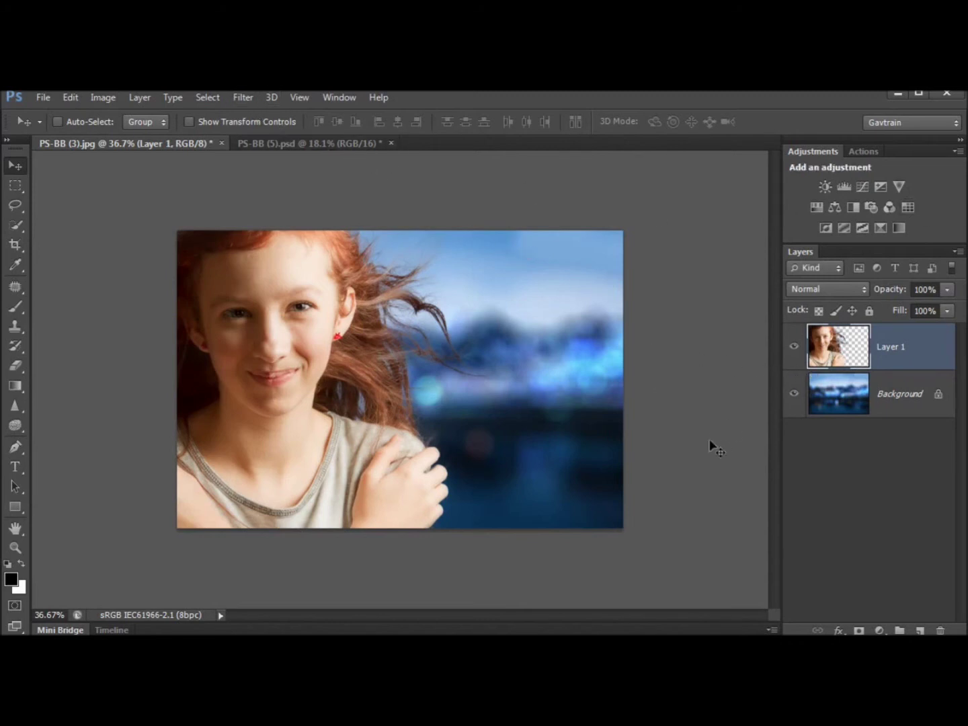
# Close PS-BB (3).jpg and PS-BB (5).psd without saving, then open IMG_7663.CR2 in Camera Raw
pyautogui.click(17, 287)
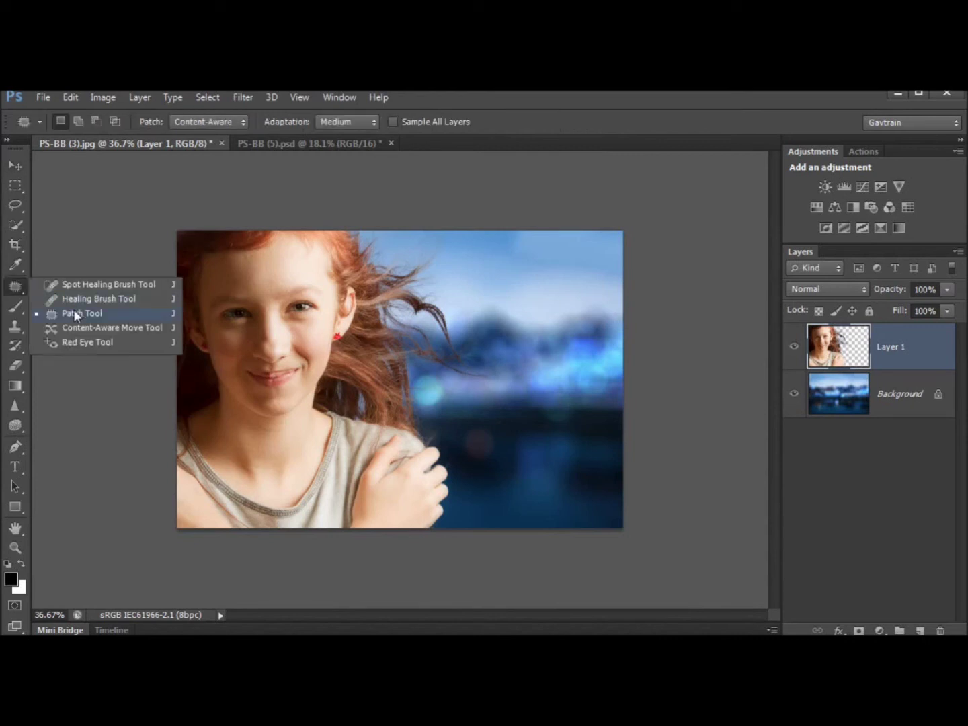
pyautogui.click(221, 144)
pyautogui.click(487, 312)
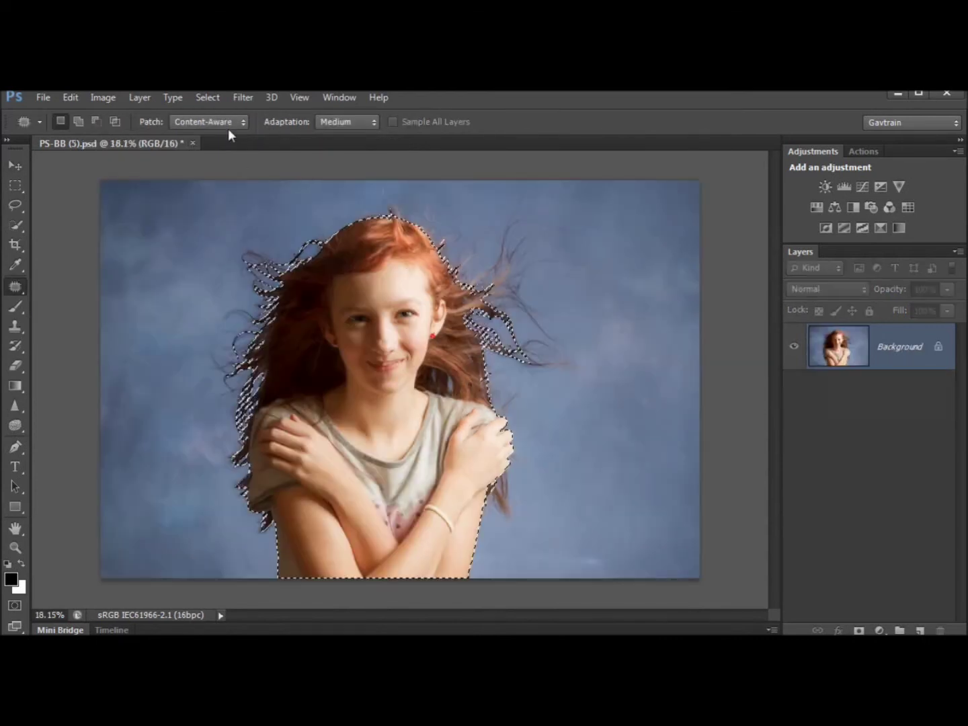
pyautogui.click(192, 143)
pyautogui.click(470, 310)
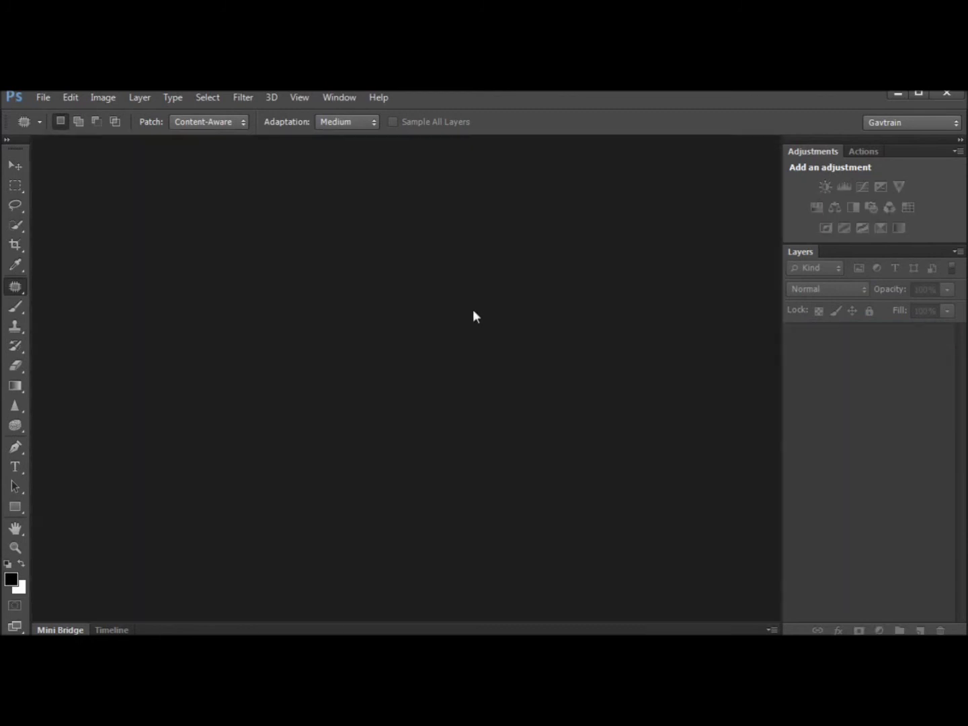
pyautogui.click(82, 633)
pyautogui.moveTo(178, 581); pyautogui.dragTo(392, 271)
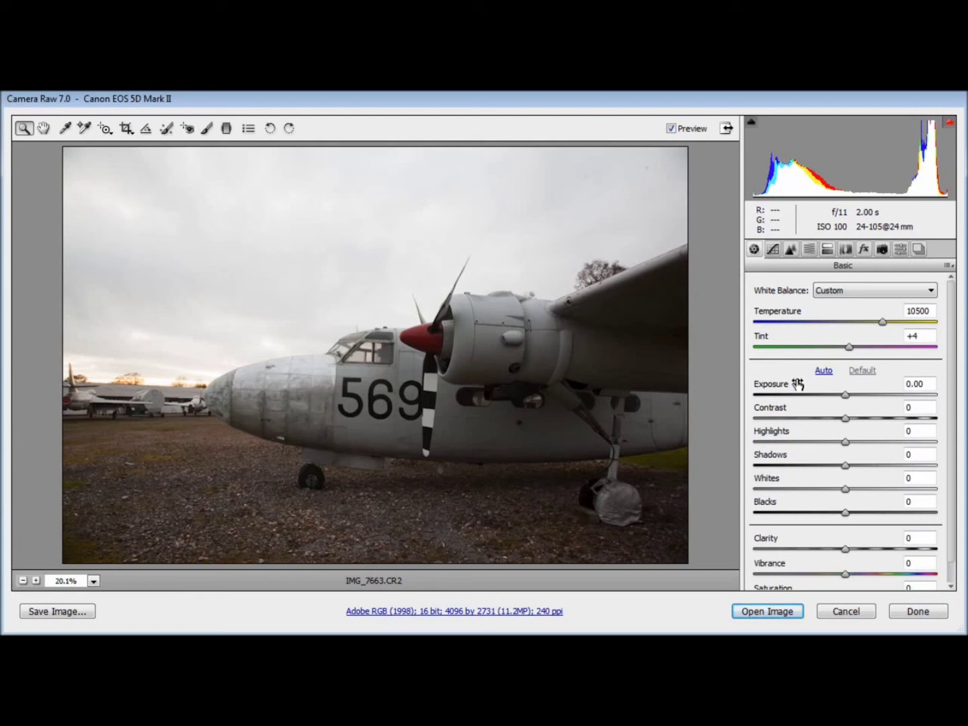
# Set Highlights and Whites to -100, Shadows, Blacks, Contrast and Clarity to +100, Exposure -1.05
pyautogui.moveTo(845, 442); pyautogui.dragTo(754, 444)
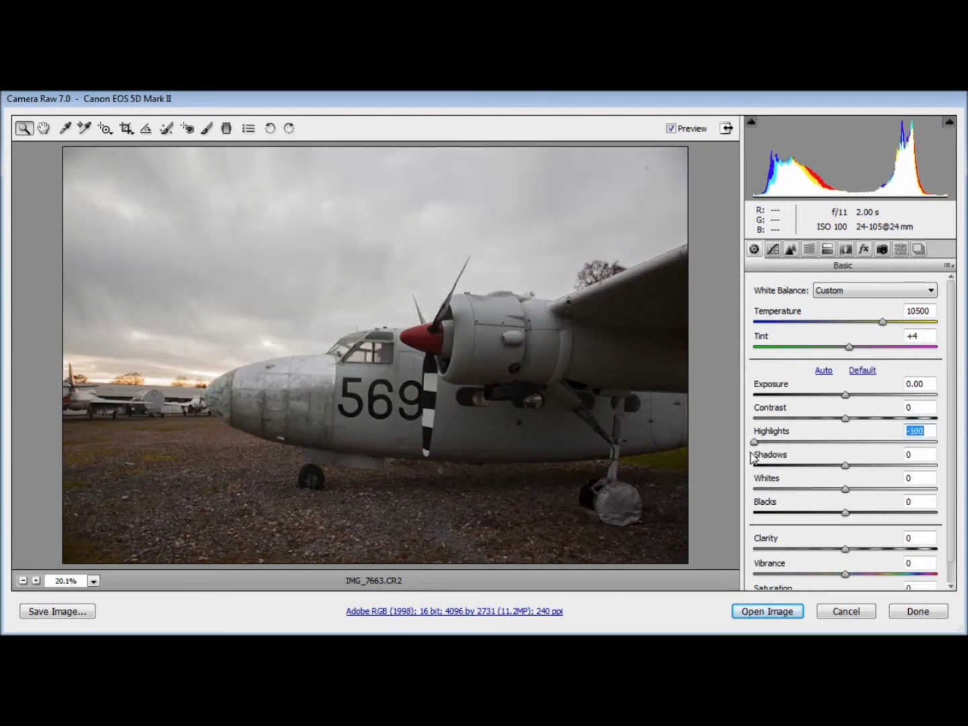
pyautogui.moveTo(845, 466); pyautogui.dragTo(955, 475)
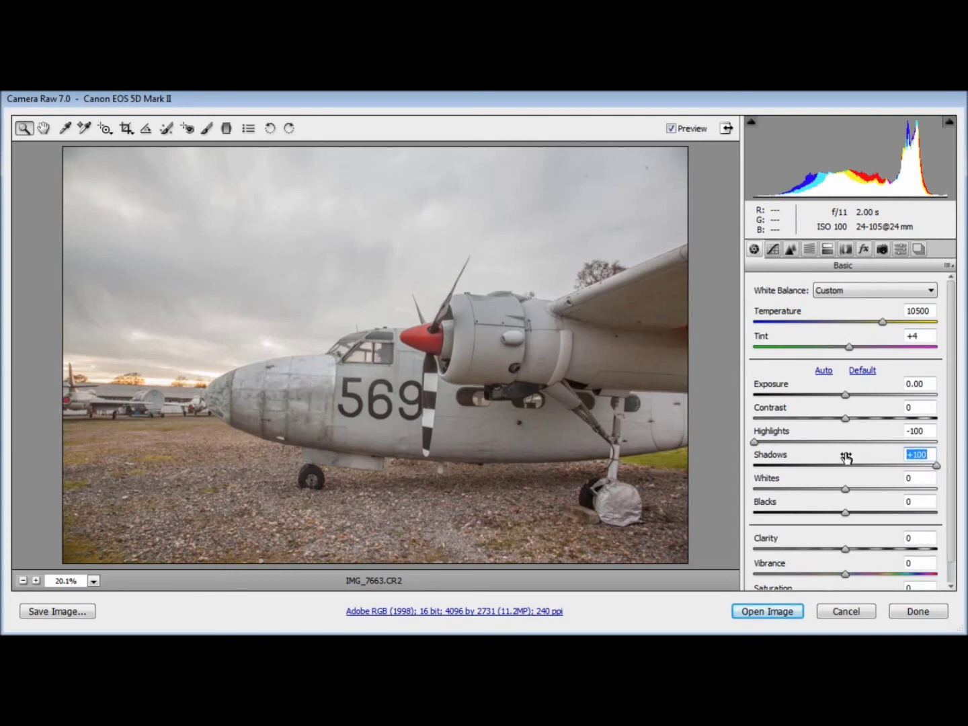
pyautogui.moveTo(845, 488); pyautogui.dragTo(746, 487)
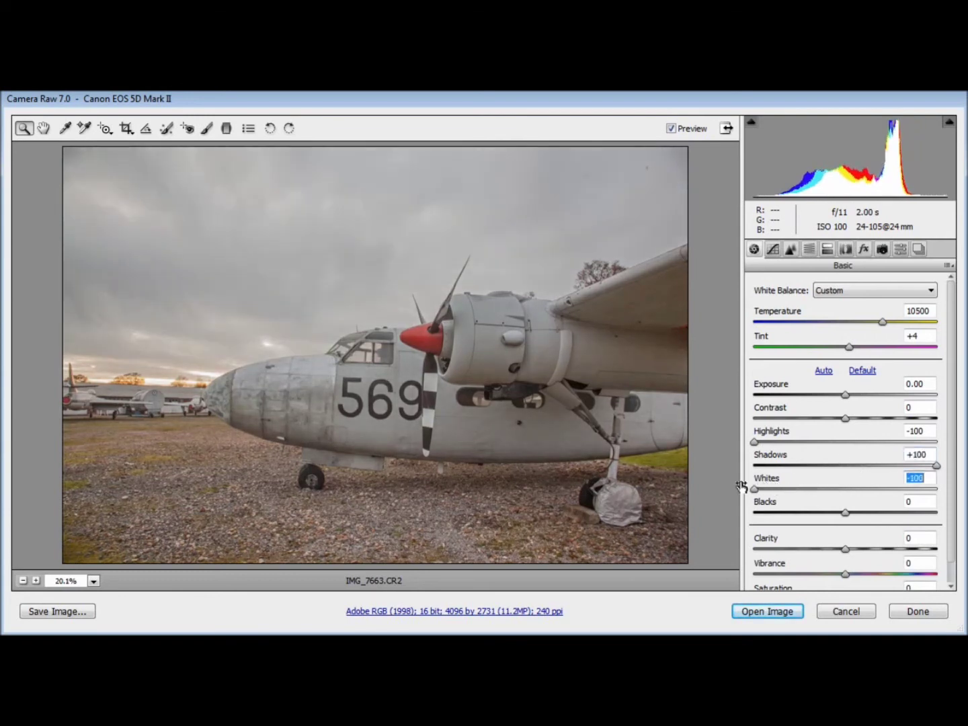
pyautogui.moveTo(846, 513); pyautogui.dragTo(957, 496)
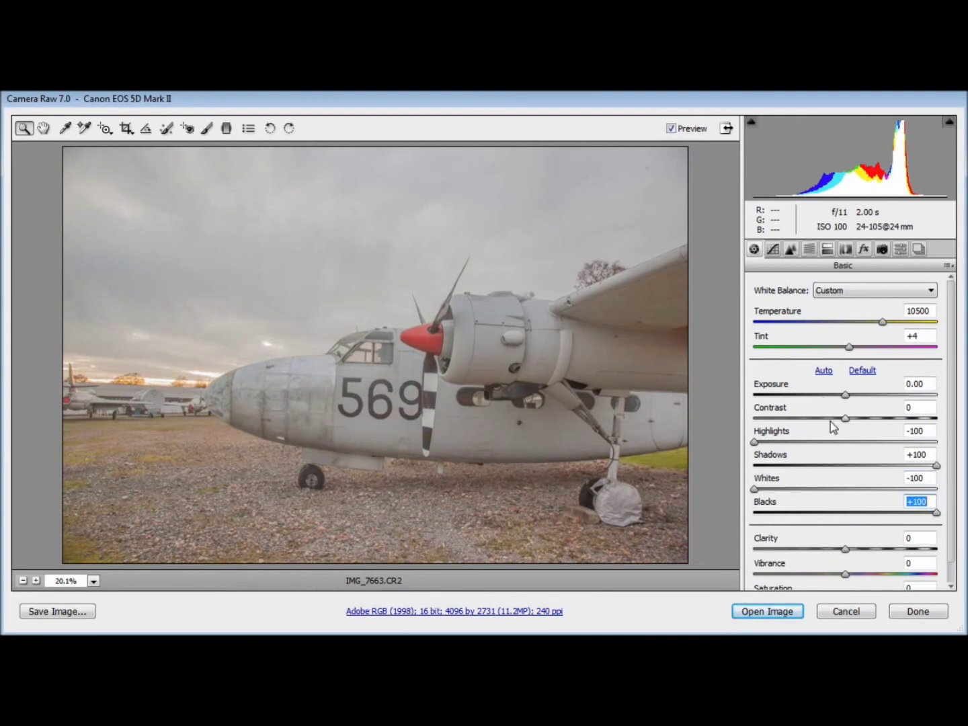
pyautogui.moveTo(849, 422)
pyautogui.mouseDown()
pyautogui.moveTo(888, 423)
pyautogui.moveTo(868, 420)
pyautogui.mouseUp()
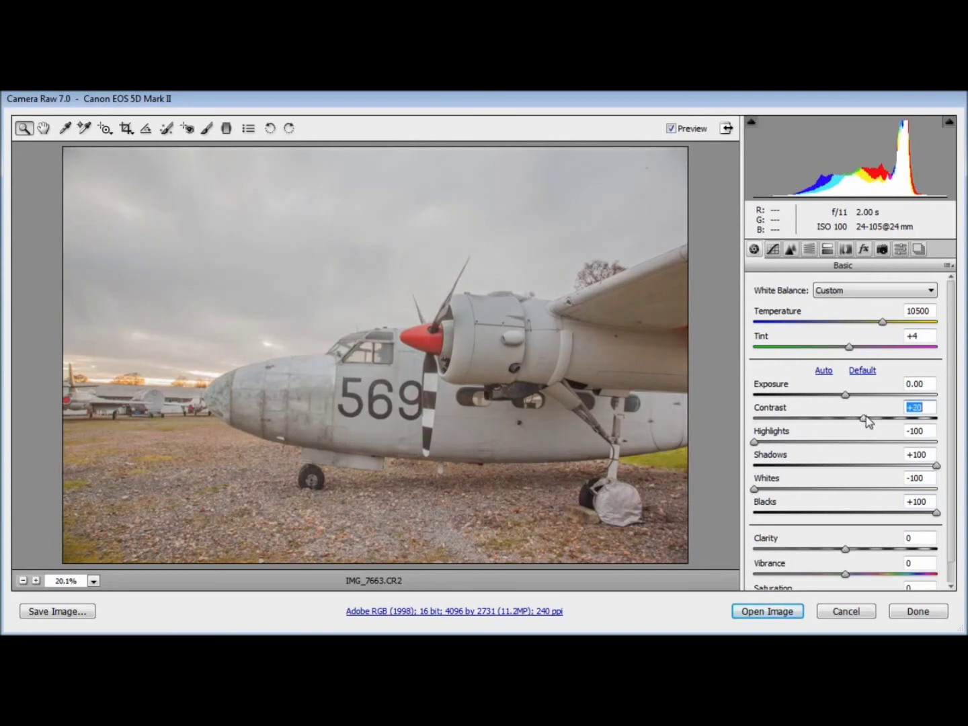
pyautogui.moveTo(848, 553); pyautogui.dragTo(936, 549)
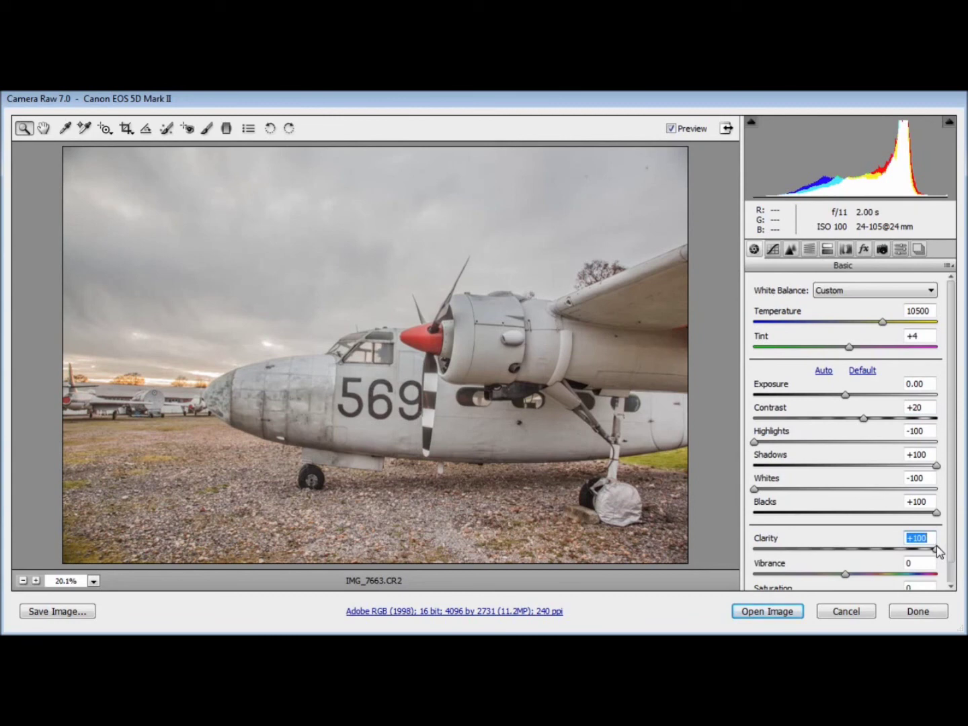
pyautogui.moveTo(846, 396); pyautogui.dragTo(824, 397)
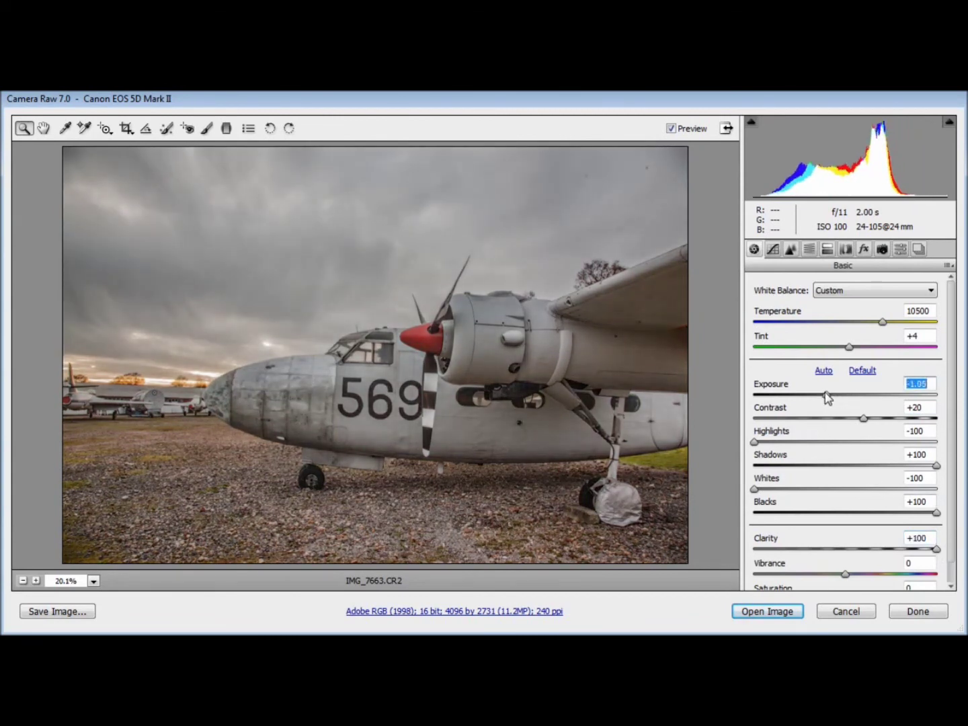
pyautogui.moveTo(866, 429); pyautogui.dragTo(942, 433)
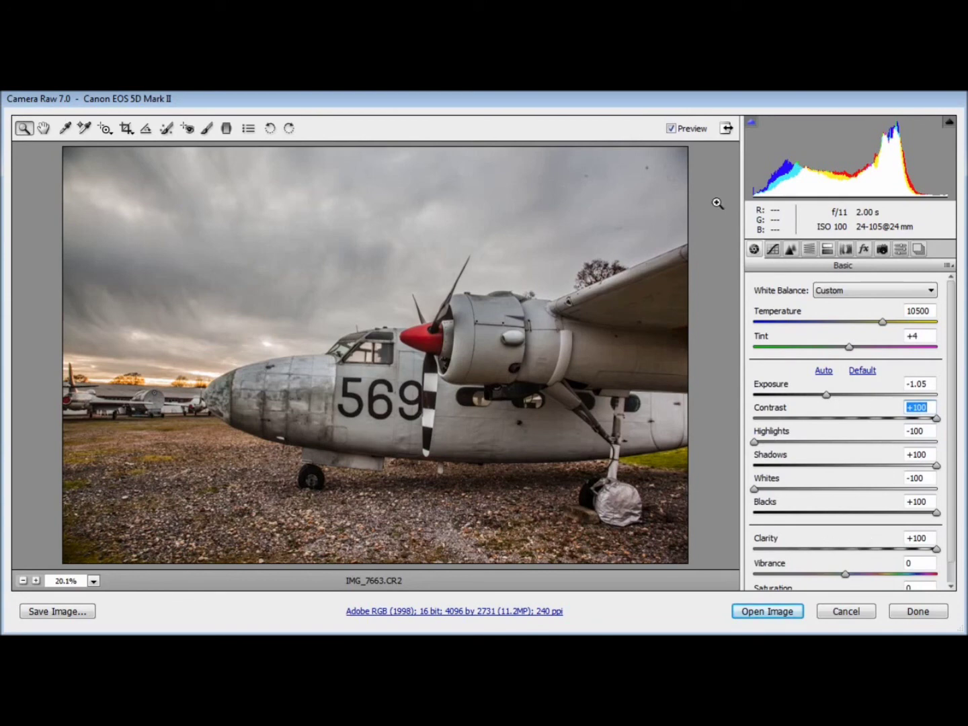
# Compare against the original, then raise Vibrance to +71 and Saturation to +34
pyautogui.click(671, 128)
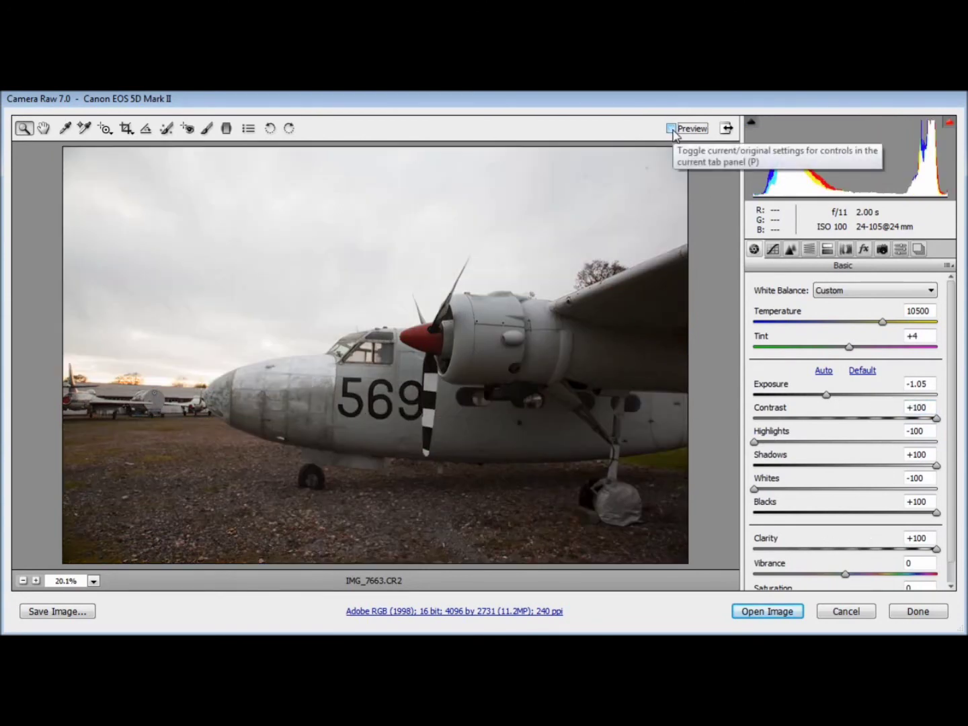
pyautogui.click(672, 129)
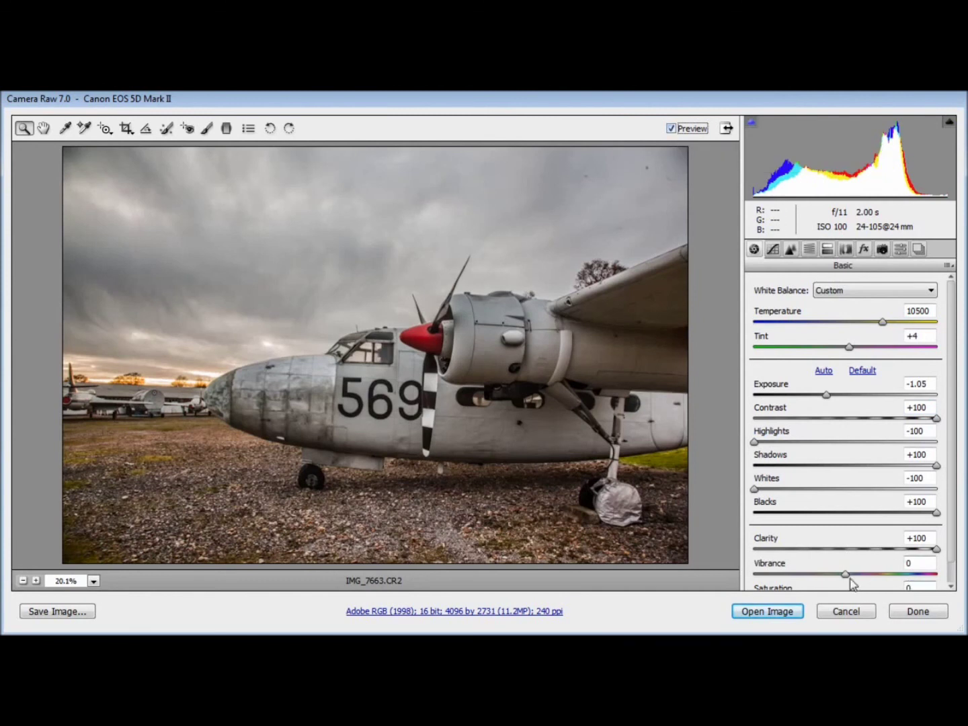
pyautogui.moveTo(850, 581); pyautogui.dragTo(909, 582)
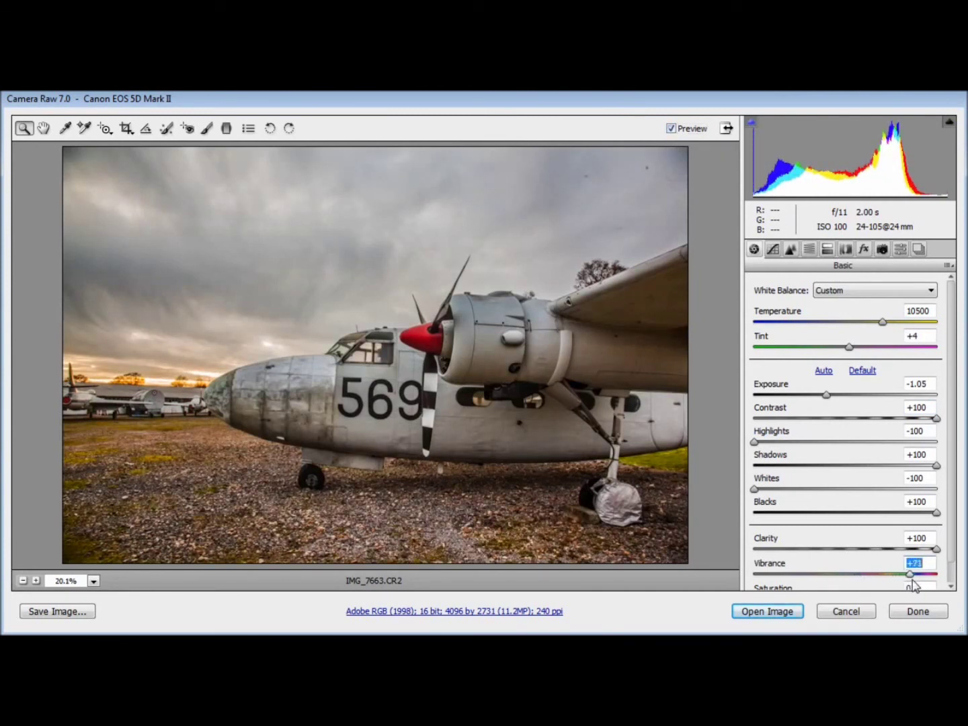
pyautogui.scroll(-1, 955, 531)
pyautogui.moveTo(858, 580); pyautogui.dragTo(877, 583)
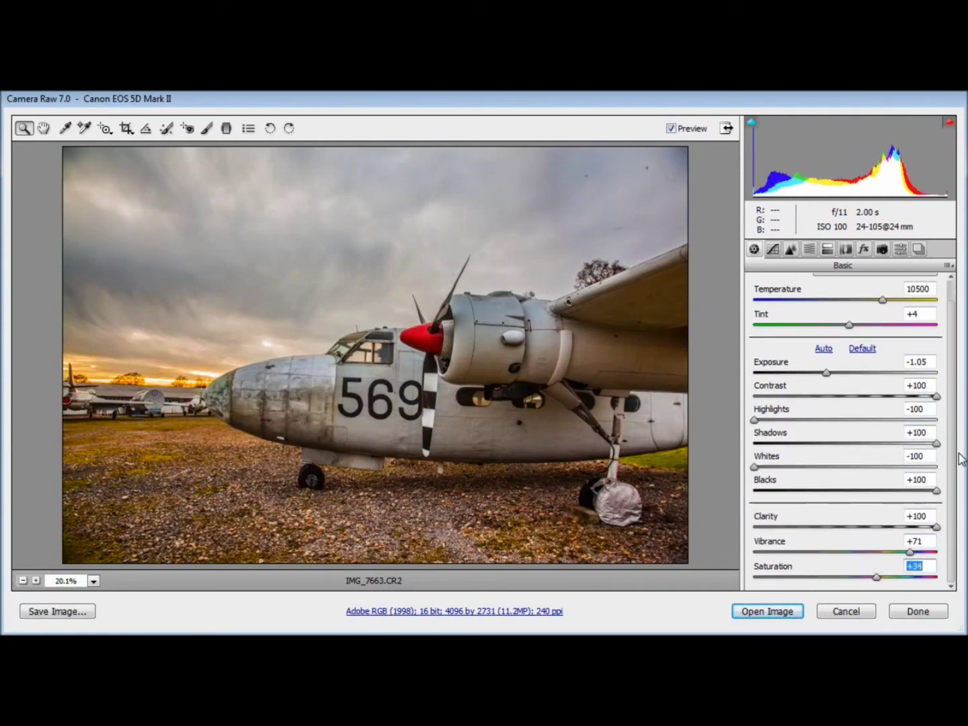
pyautogui.scroll(1, 955, 445)
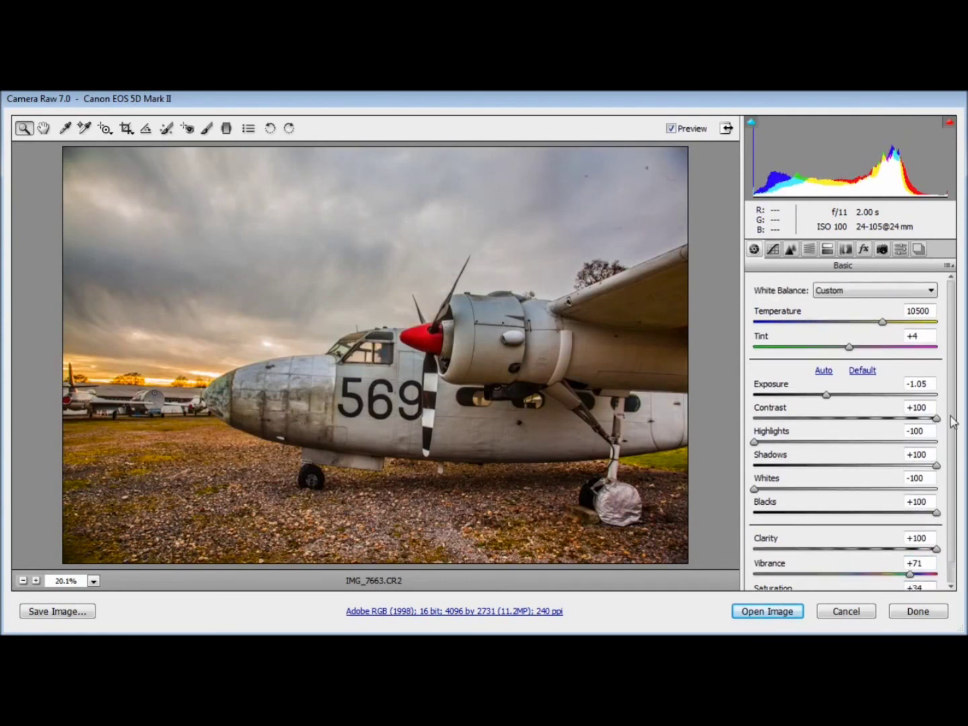
# Add a graduated filter from the upper-left sky to the nose with Temperature +12, Noise Reduction -35
pyautogui.click(227, 128)
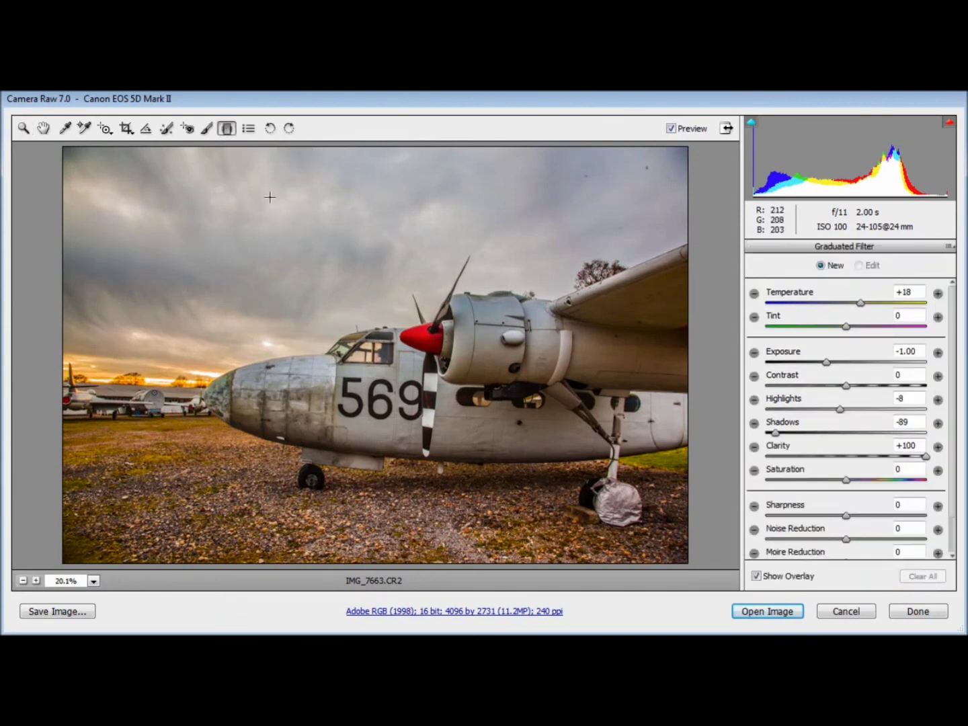
pyautogui.moveTo(195, 197)
pyautogui.mouseDown()
pyautogui.moveTo(270, 336)
pyautogui.moveTo(275, 373)
pyautogui.mouseUp()
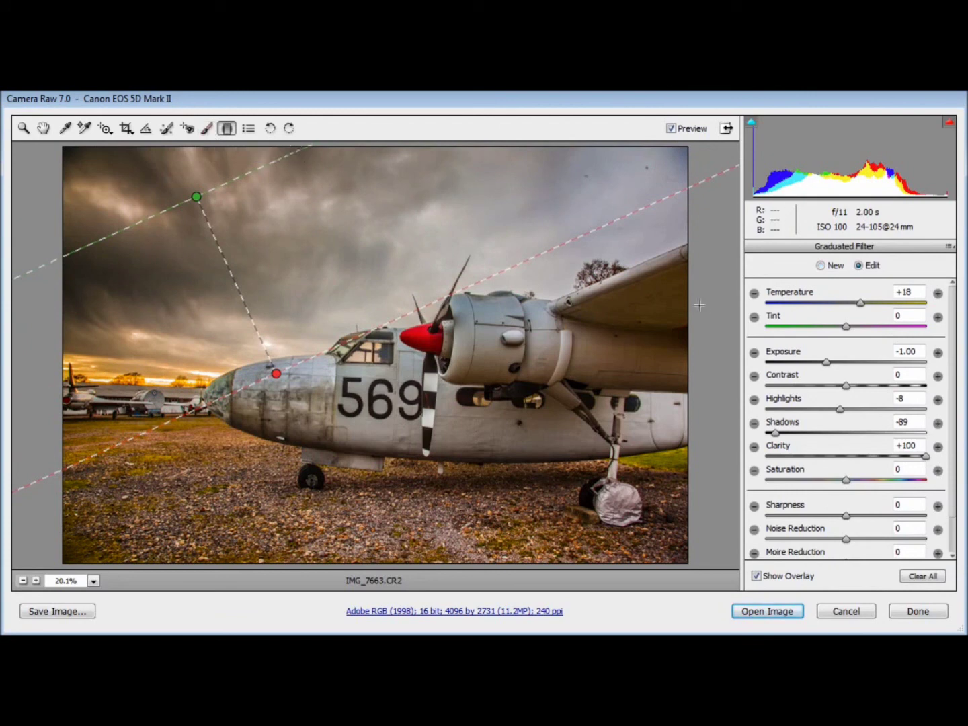
pyautogui.moveTo(863, 304)
pyautogui.mouseDown()
pyautogui.moveTo(840, 306)
pyautogui.moveTo(856, 303)
pyautogui.mouseUp()
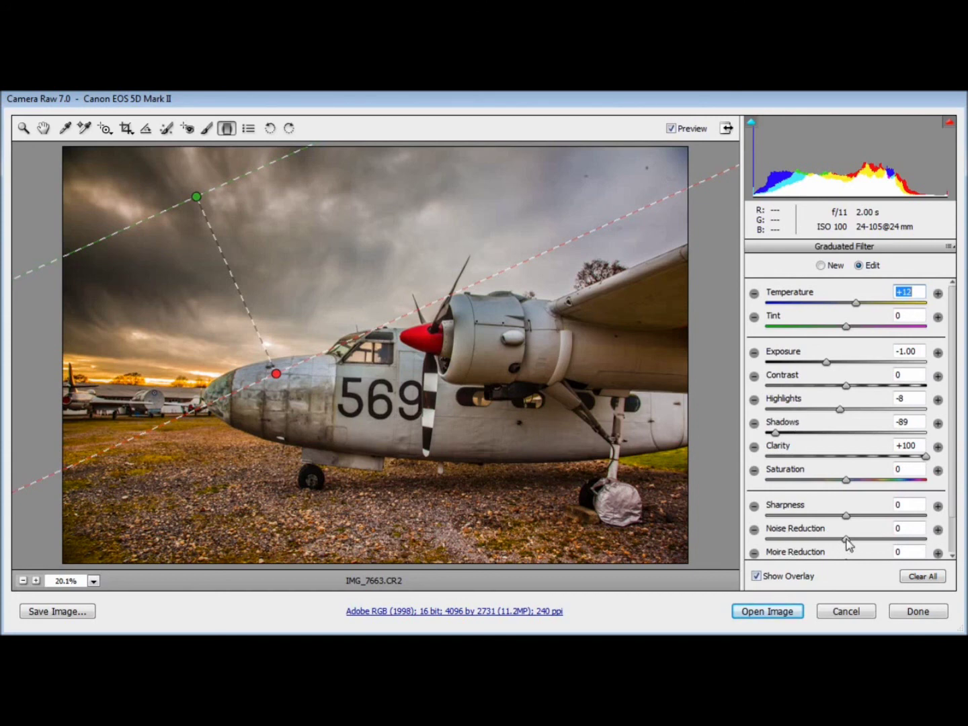
pyautogui.moveTo(848, 543); pyautogui.dragTo(817, 536)
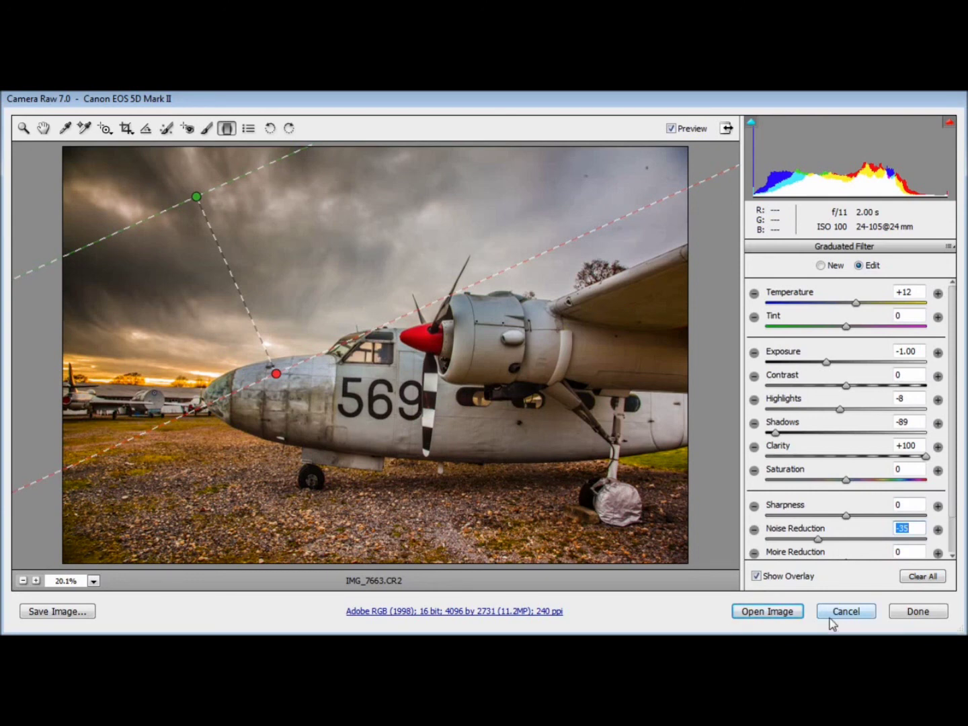
pyautogui.press('alt')
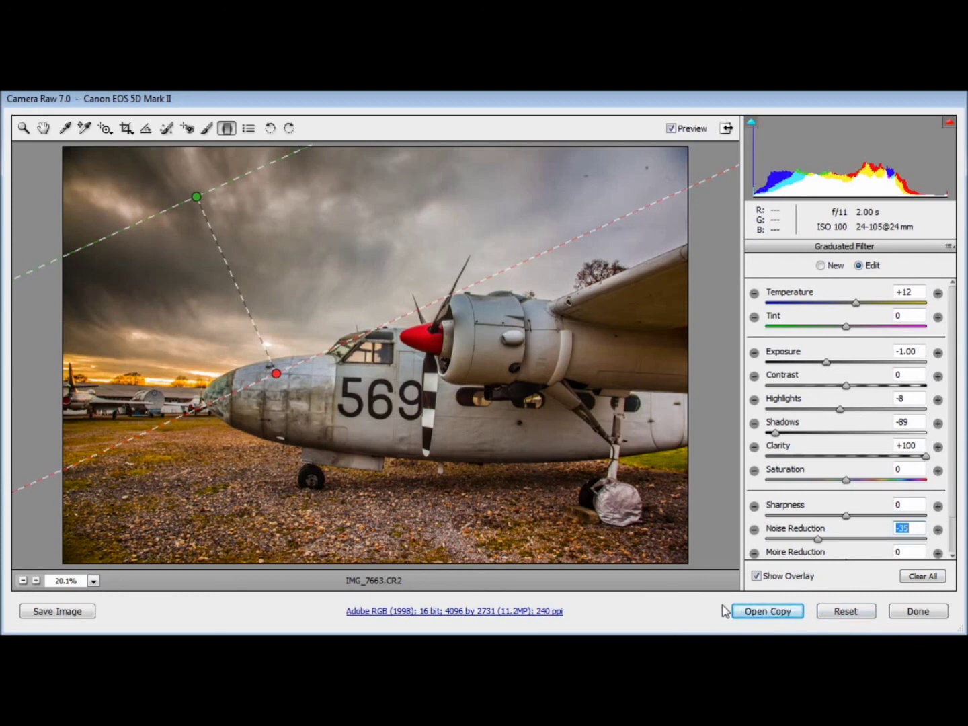
# Briefly reset to Camera Raw Defaults, restore the HDR settings, and open a copy in Photoshop
pyautogui.click(948, 246)
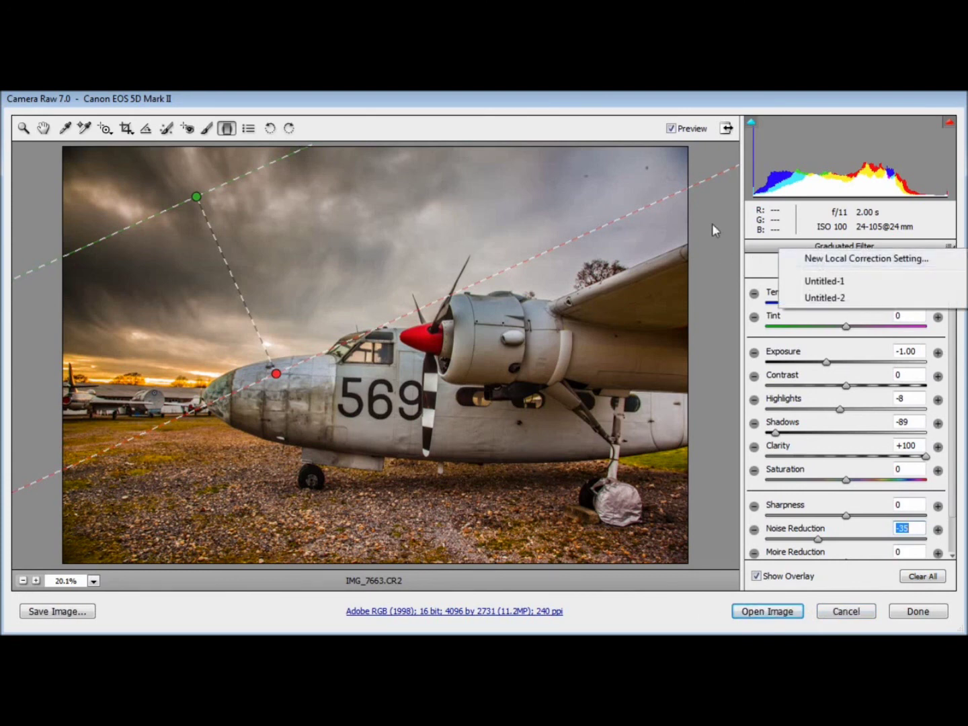
pyautogui.click(19, 130)
pyautogui.click(948, 265)
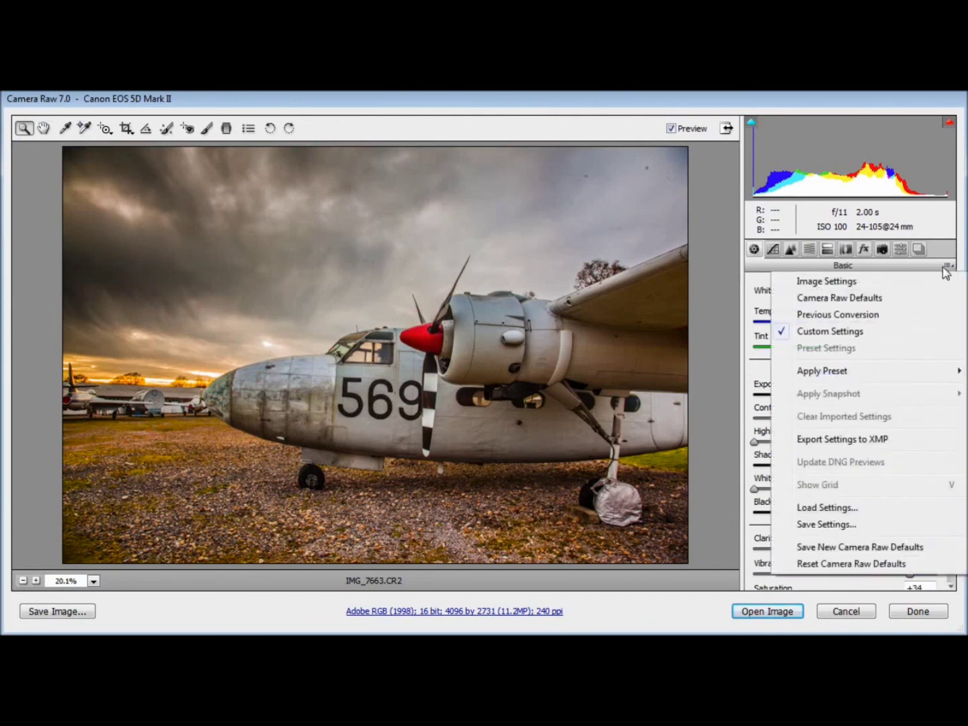
pyautogui.click(913, 297)
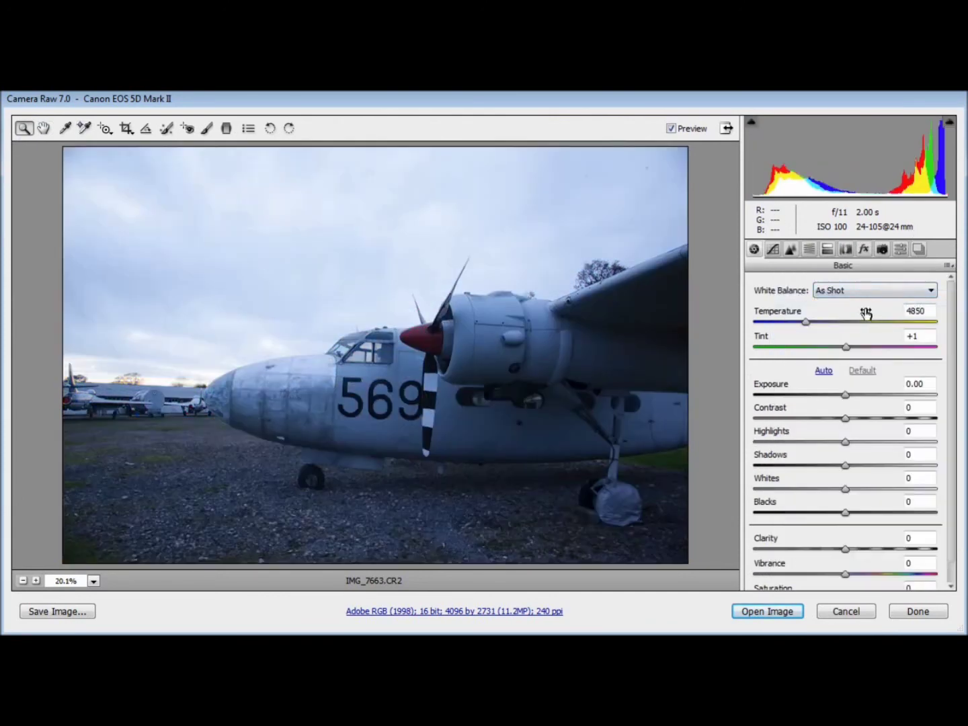
pyautogui.hotkey('ctrl', 'z')
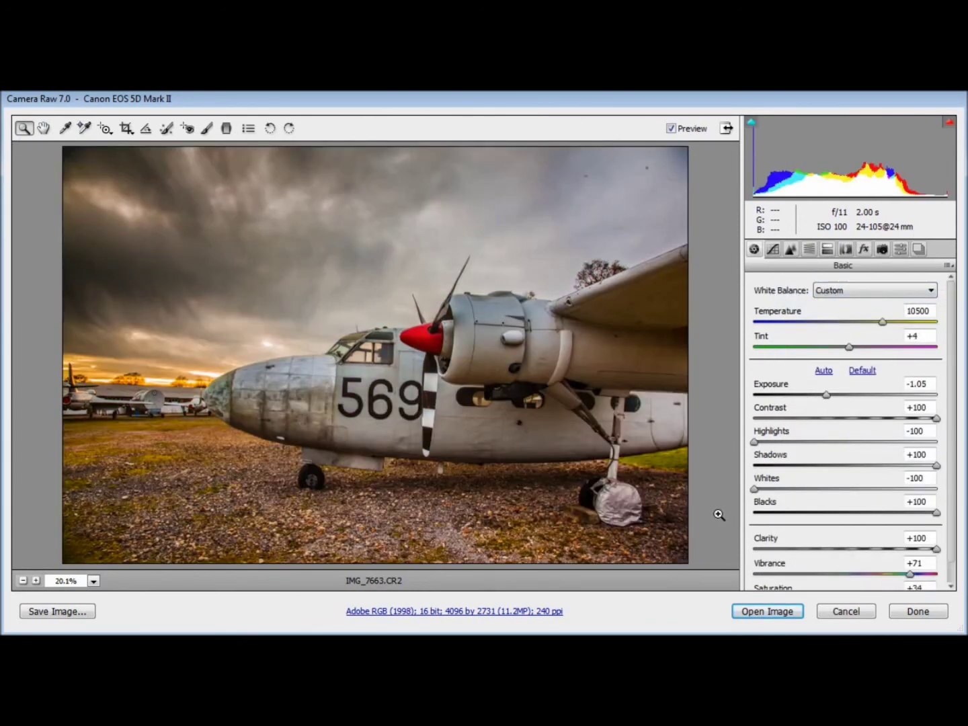
pyautogui.press('alt')
pyautogui.keyDown('alt'); pyautogui.click(767, 616); pyautogui.keyUp('alt')
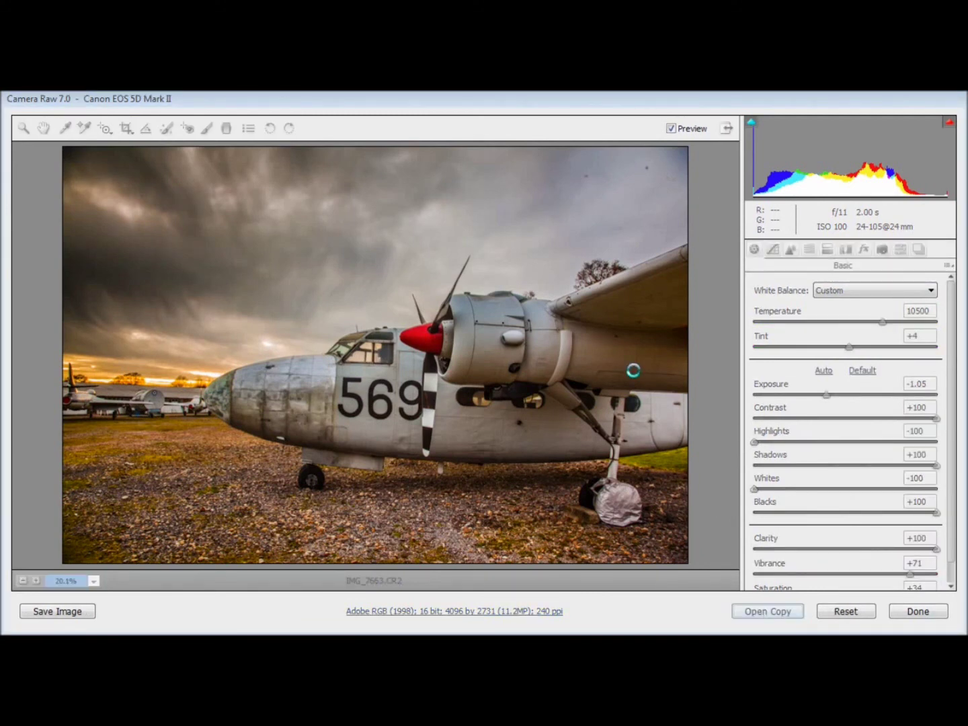